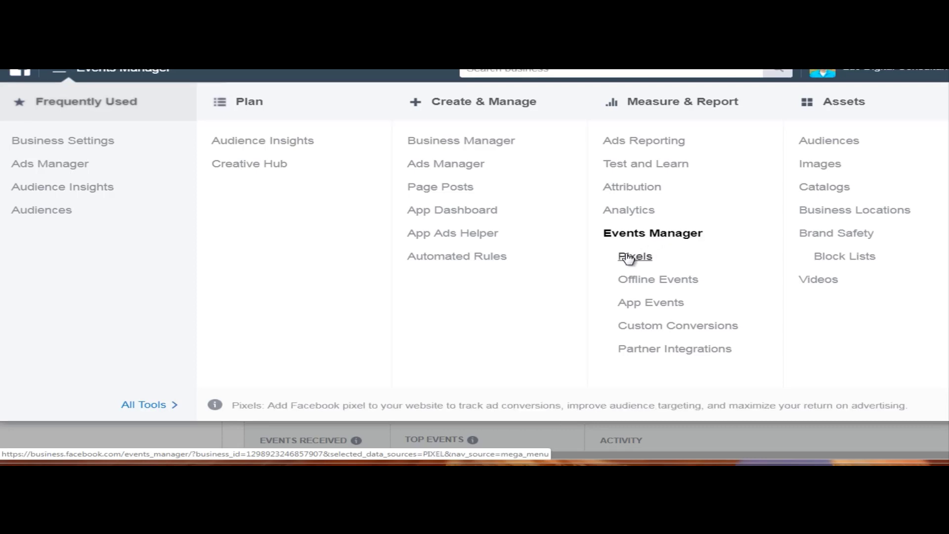
Go to the Pixels data sources and open the form for adding a new Facebook Pixel
click(633, 256)
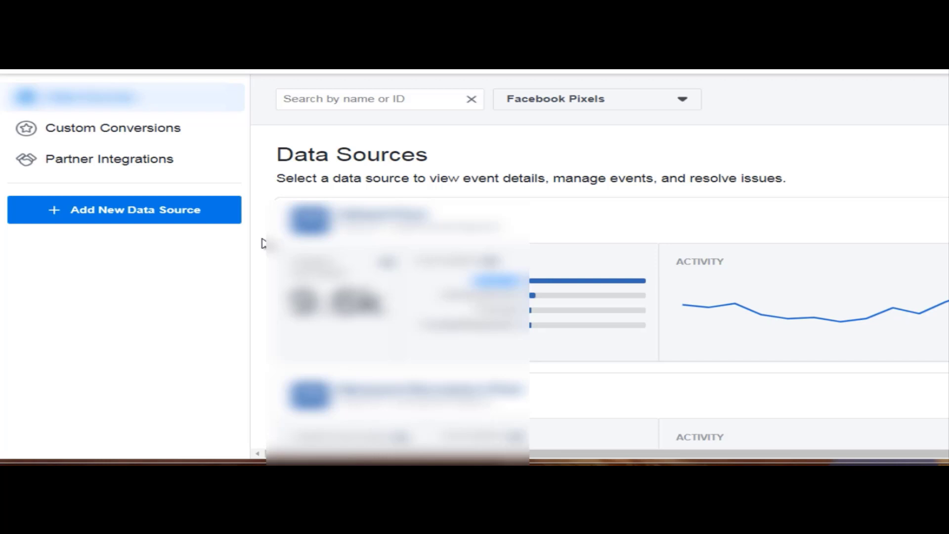
click(130, 223)
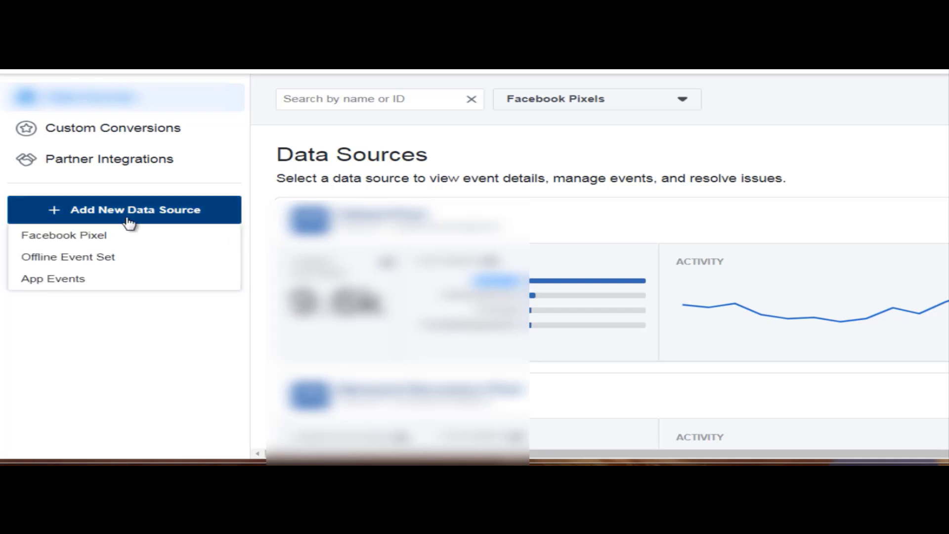
click(104, 237)
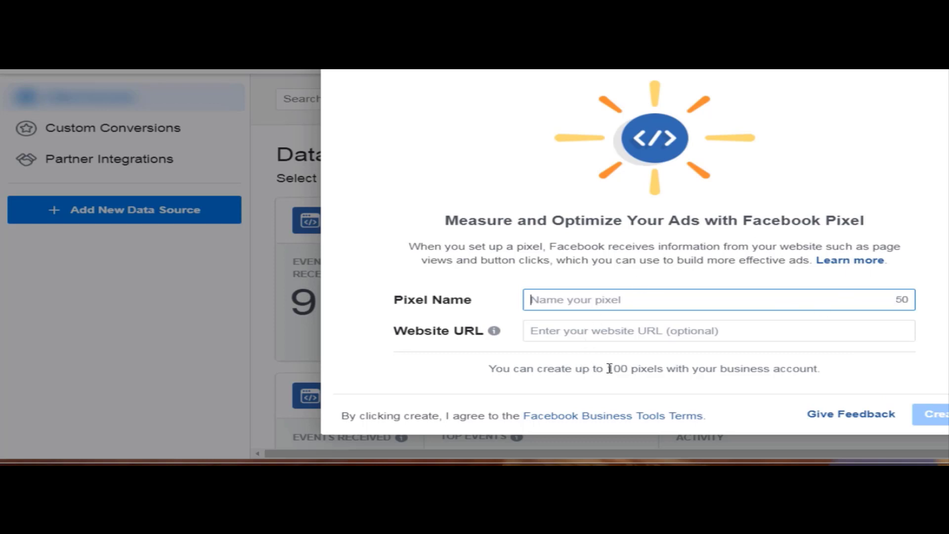
drag(608, 368, 823, 372)
click(788, 369)
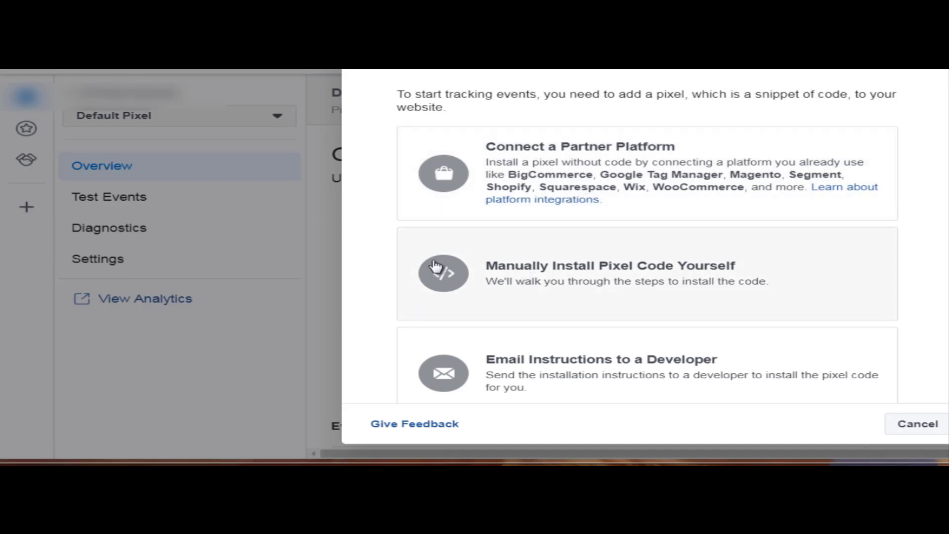
Choose to install the Default Pixel's code manually on the website
scroll(385, 259, down, 1)
scroll(376, 225, up, 1)
click(567, 283)
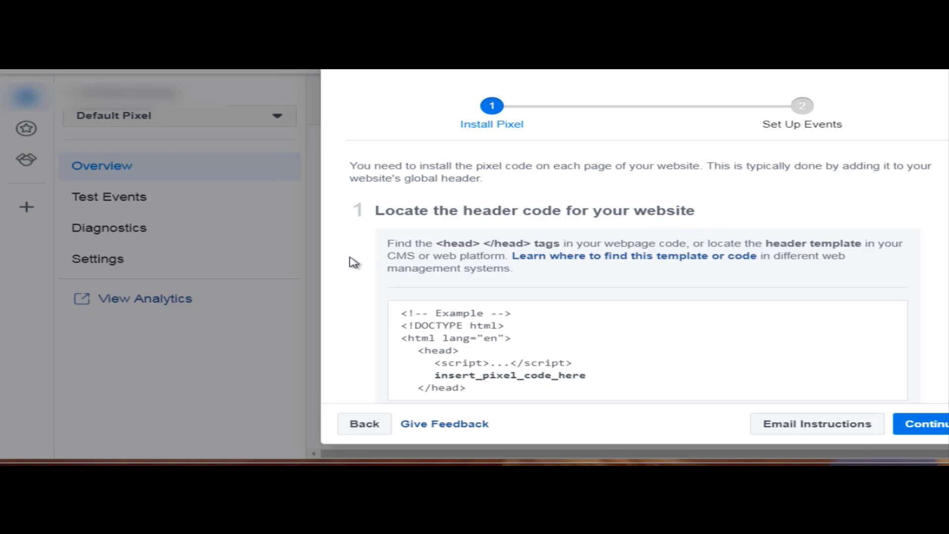
Review the instructions for locating the website header and pasting the pixel code into it
scroll(364, 251, down, 1)
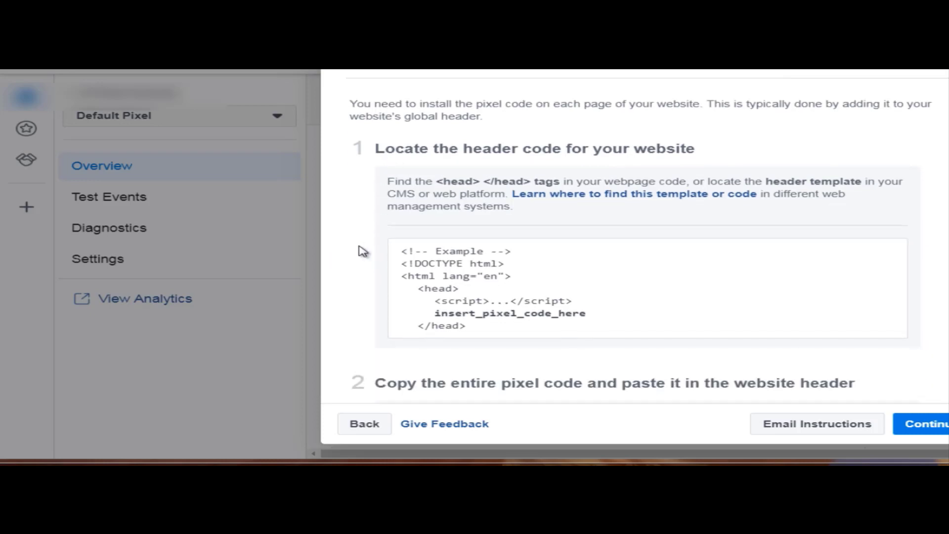
scroll(363, 251, down, 1)
scroll(366, 257, down, 1)
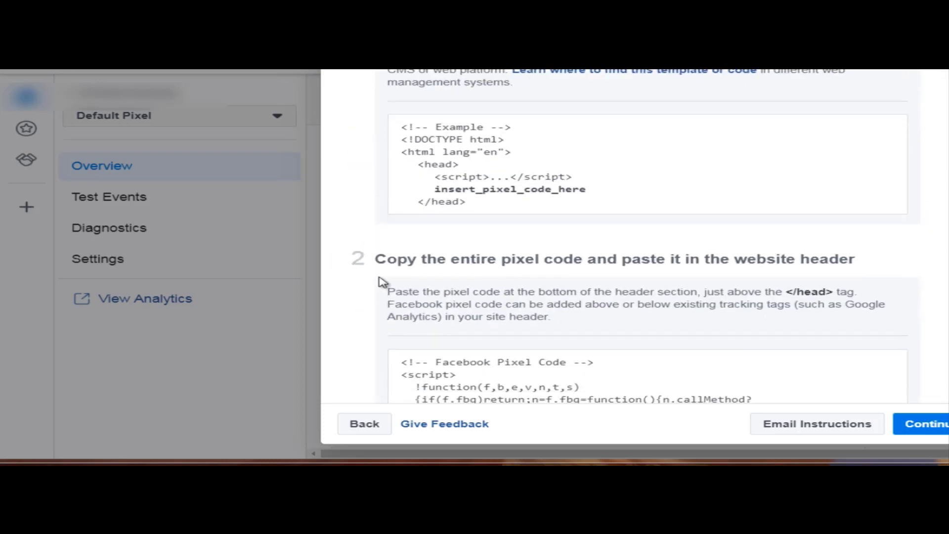
click(603, 368)
scroll(363, 223, up, 1)
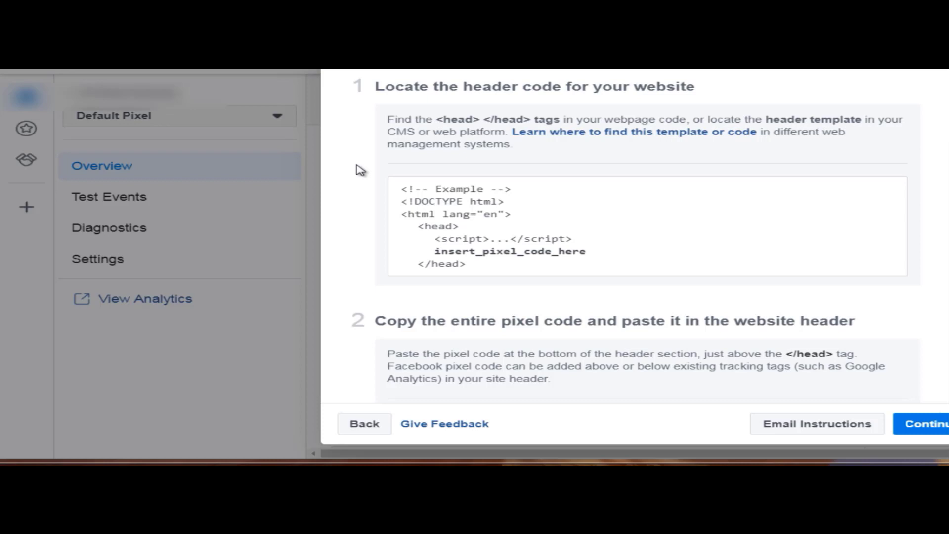
Turn on Automatic Advanced Matching for the pixel and continue to the event setup
scroll(361, 170, down, 10)
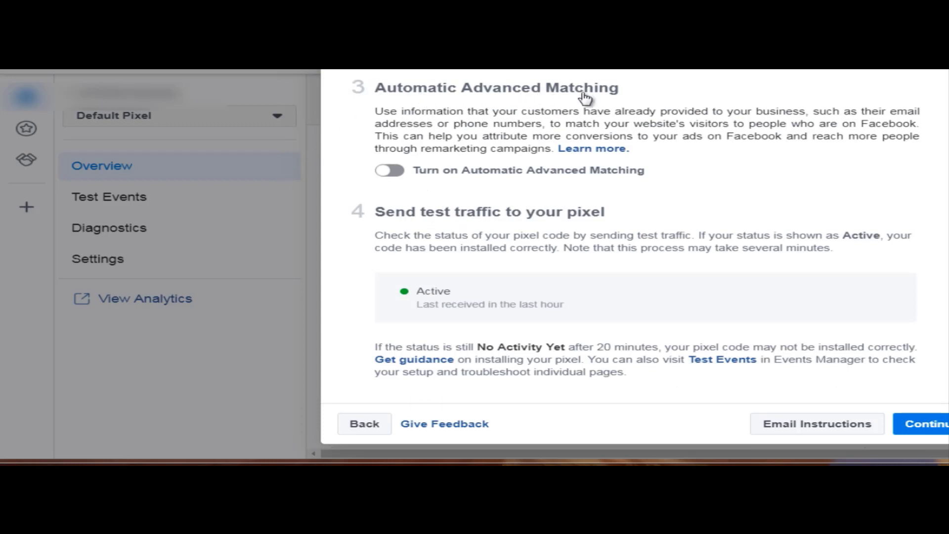
click(393, 173)
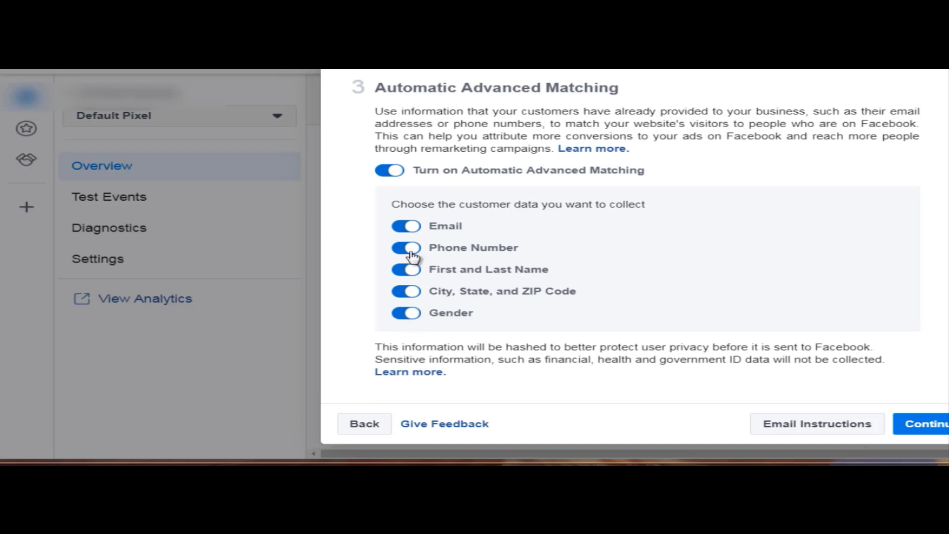
click(937, 426)
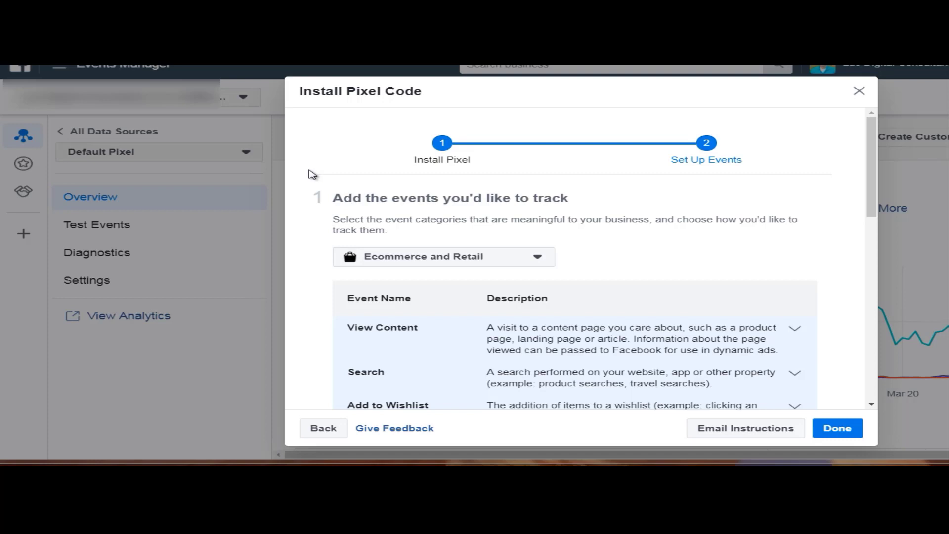
Look through the business categories offered for event tracking, leaving Ecommerce and Retail selected
scroll(312, 174, down, 3)
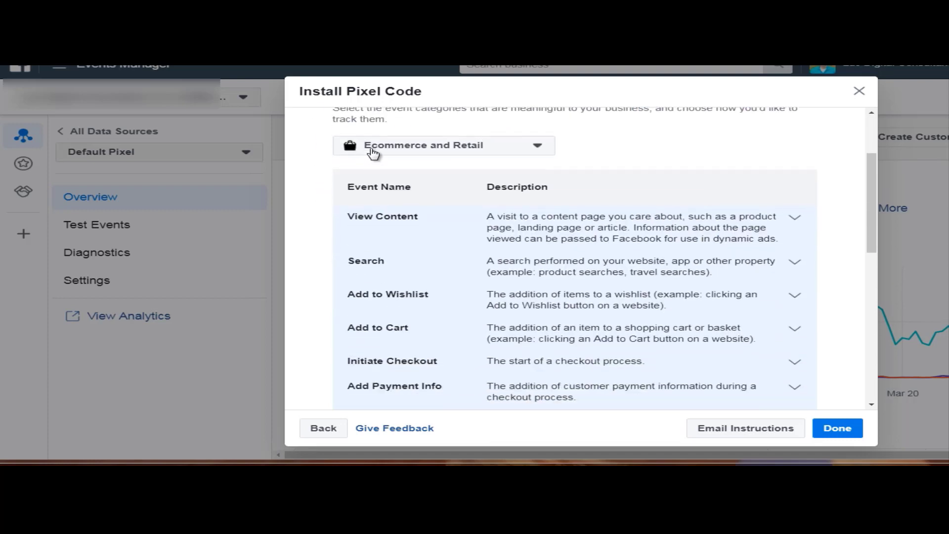
click(373, 152)
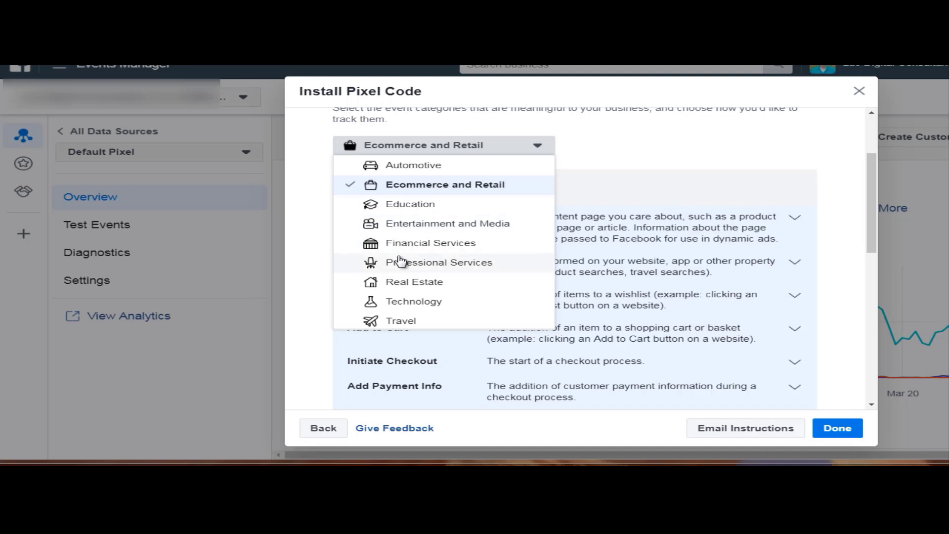
scroll(400, 260, down, 1)
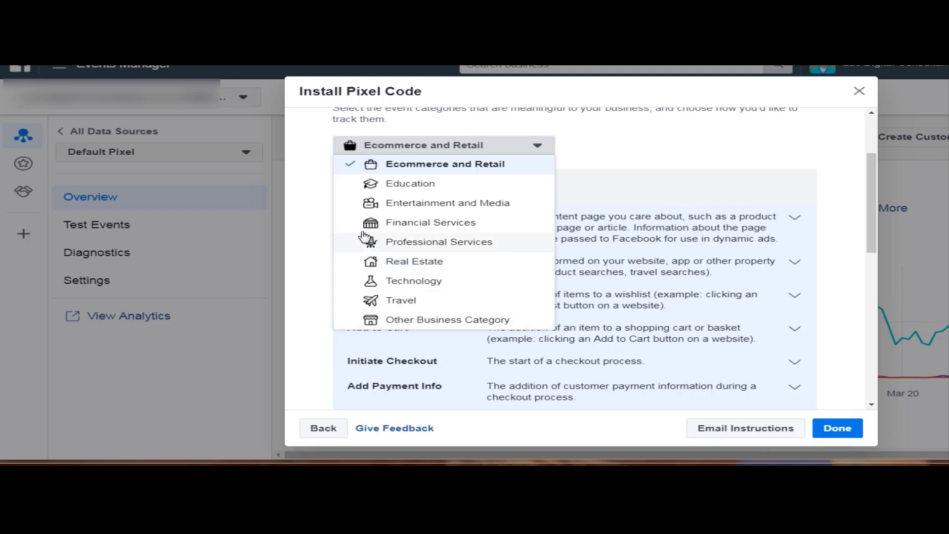
scroll(345, 220, up, 1)
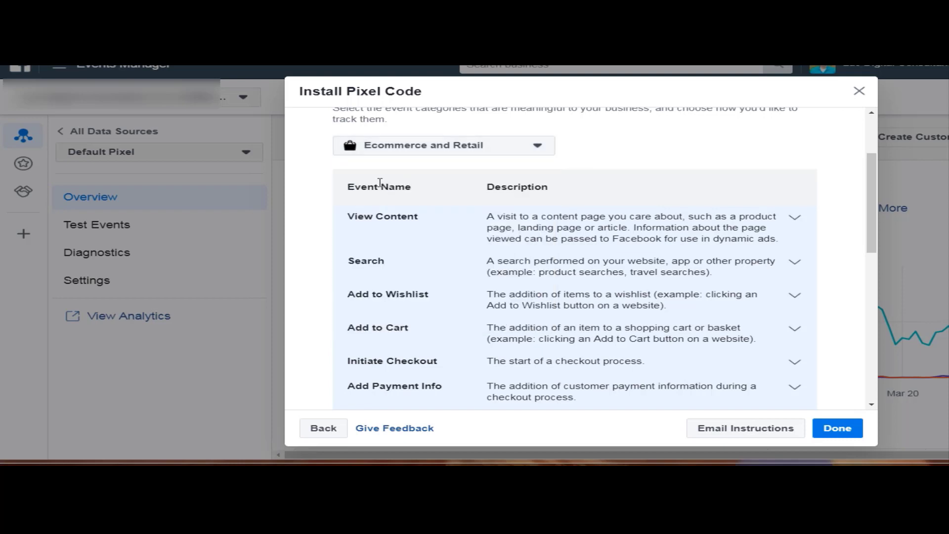
Review the Ecommerce and Retail events and their descriptions, from View Content to Schedule
scroll(315, 197, down, 1)
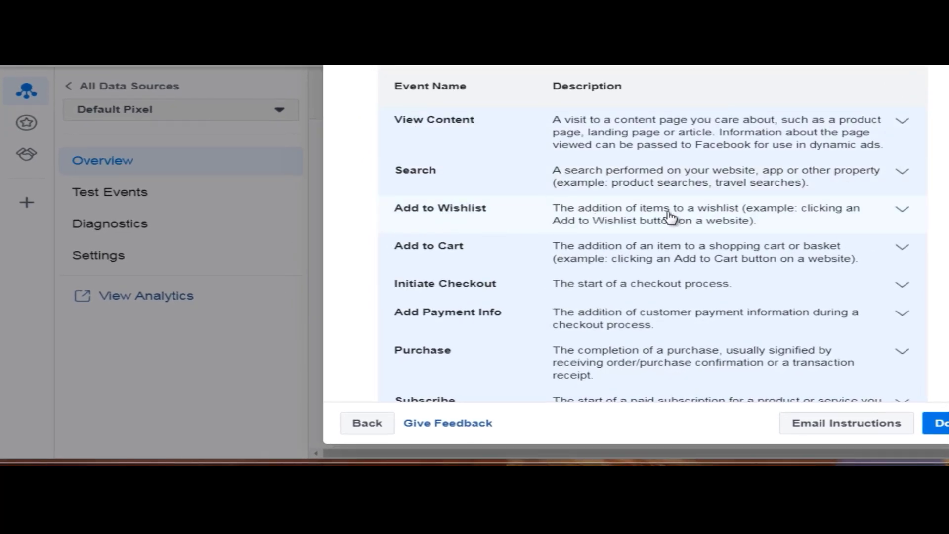
scroll(669, 214, down, 1)
scroll(586, 189, down, 1)
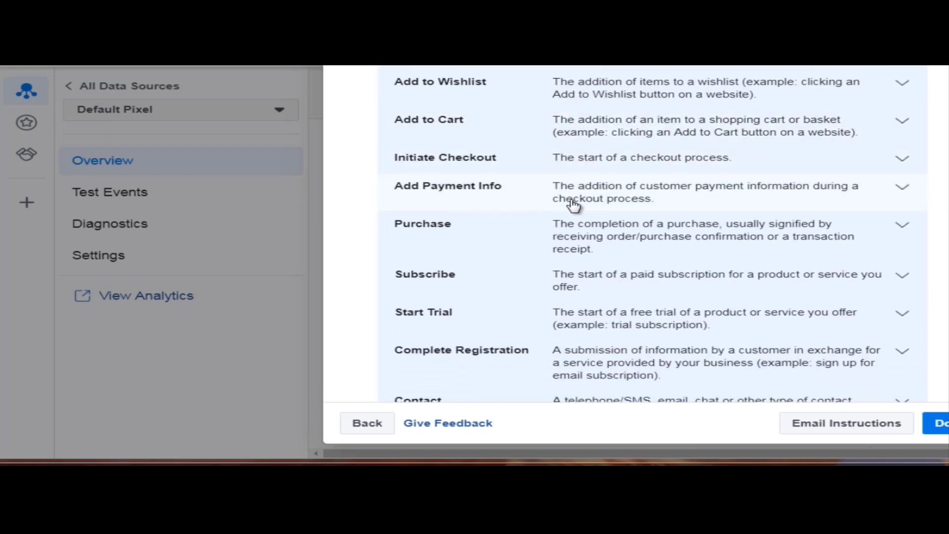
scroll(573, 204, down, 1)
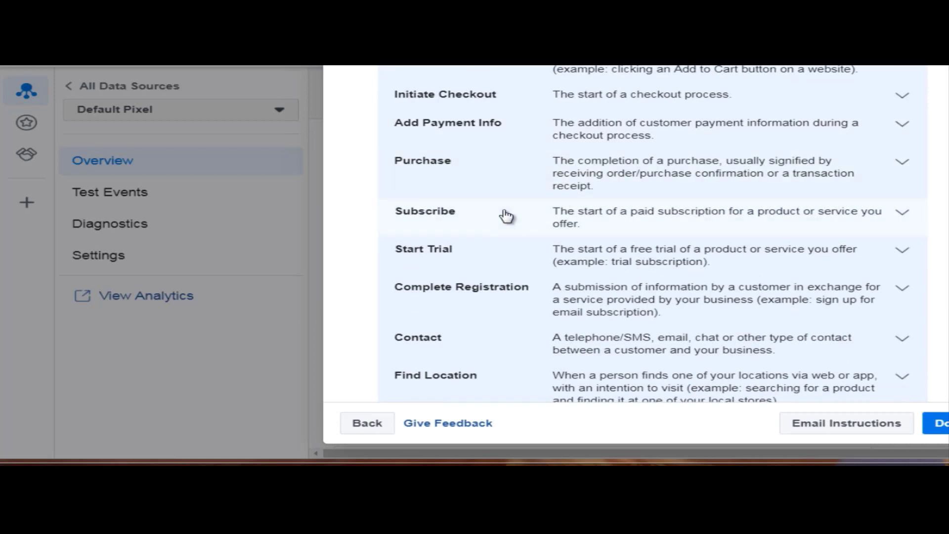
scroll(507, 217, down, 1)
scroll(508, 235, down, 2)
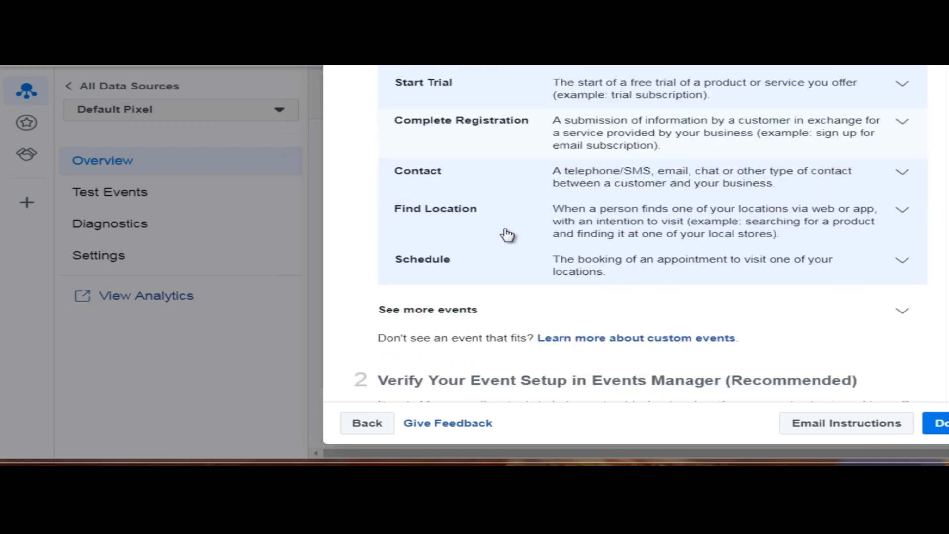
scroll(508, 236, up, 6)
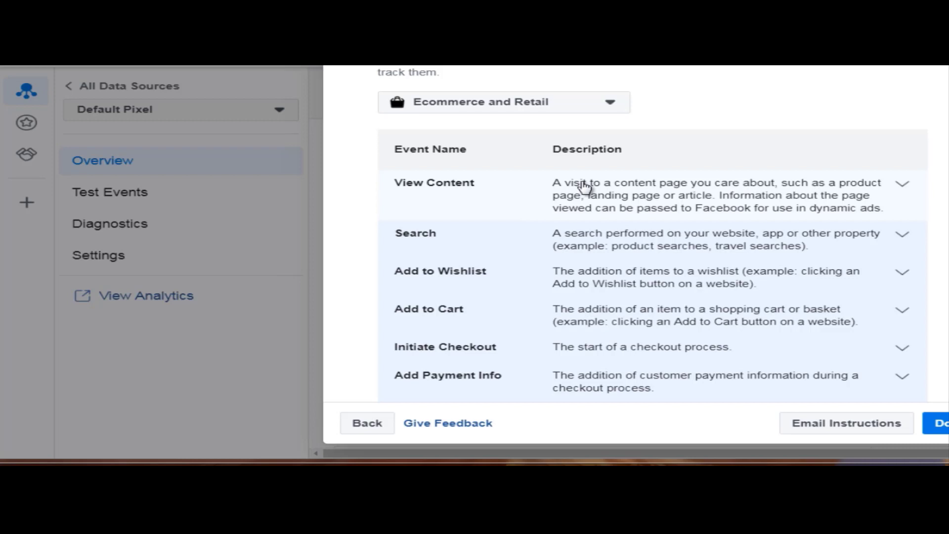
Expand the View Content event and examine its parameters, page-load code snippet, placement instructions and test status
click(584, 198)
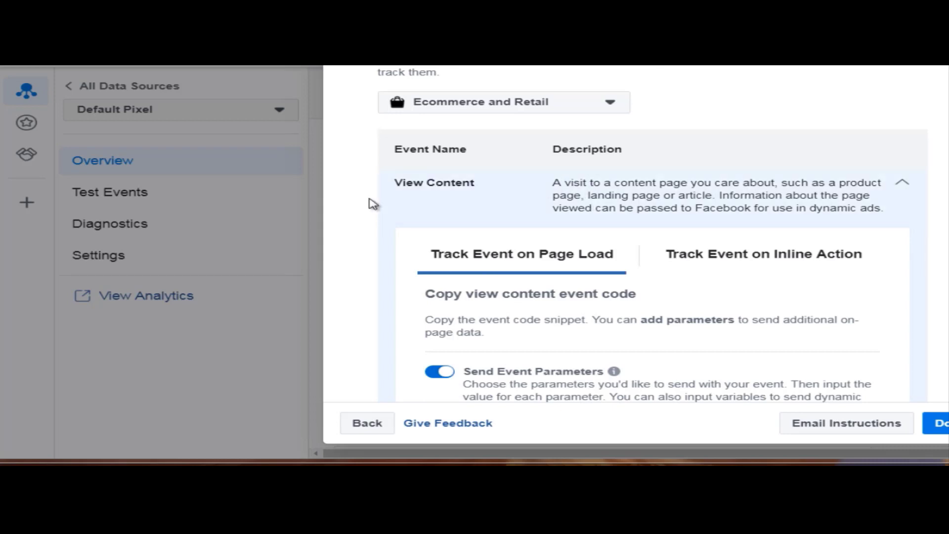
scroll(371, 201, down, 5)
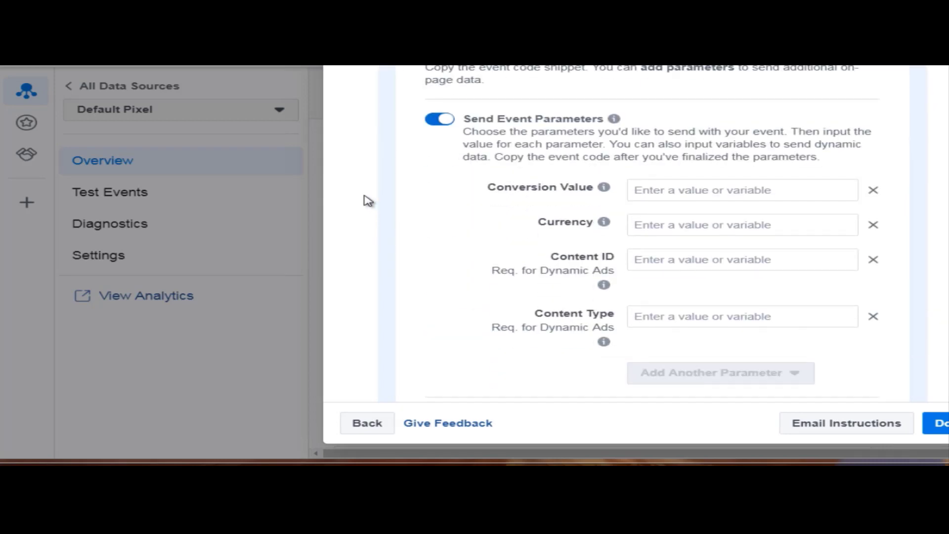
scroll(368, 200, down, 3)
scroll(368, 200, up, 1)
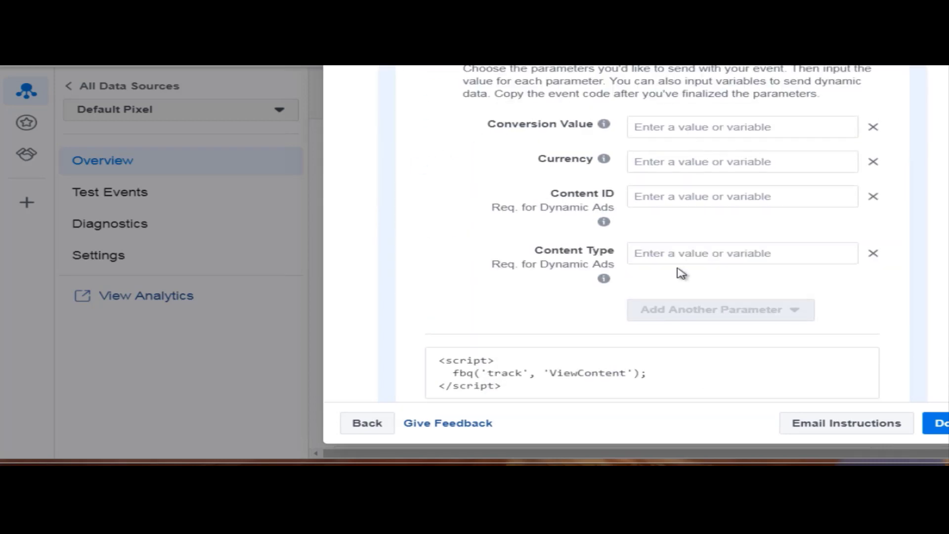
scroll(547, 238, up, 1)
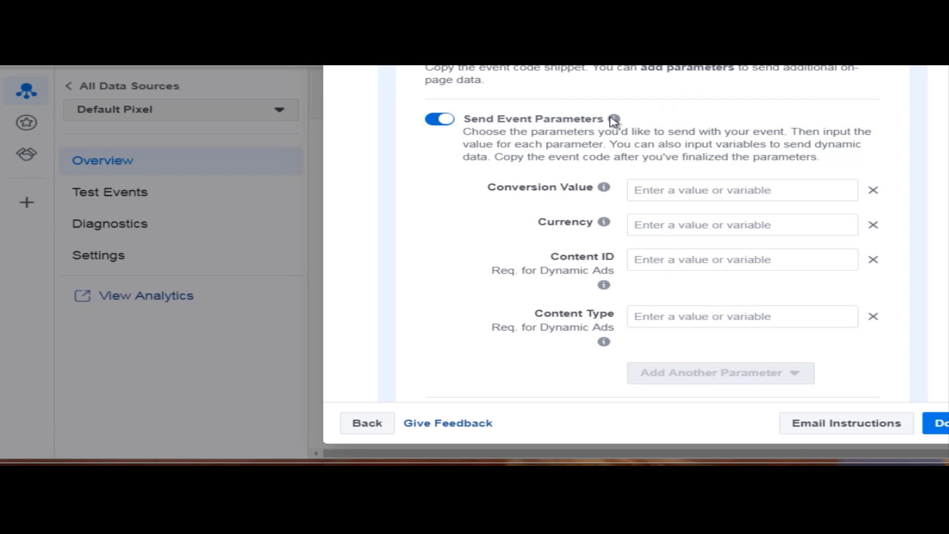
mouse_move(613, 119)
scroll(392, 194, down, 4)
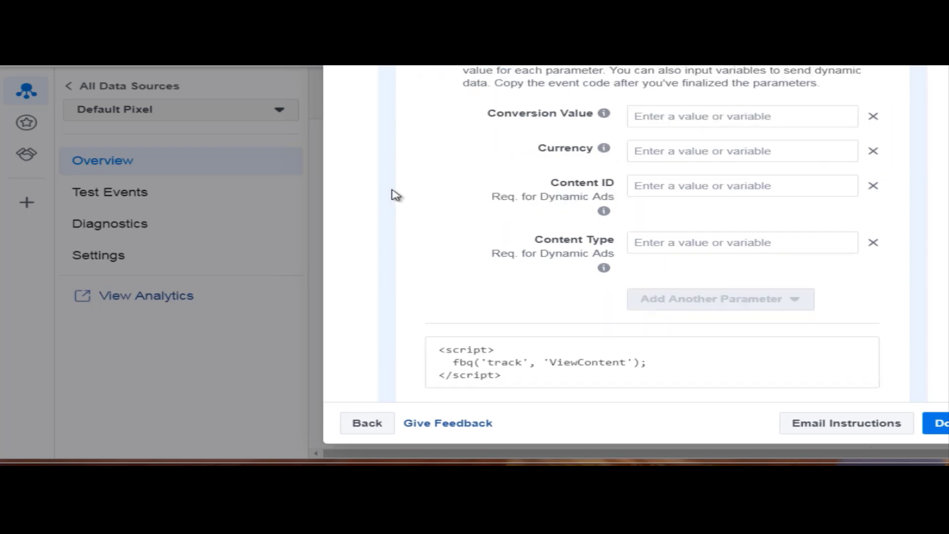
scroll(396, 193, down, 1)
mouse_move(481, 186)
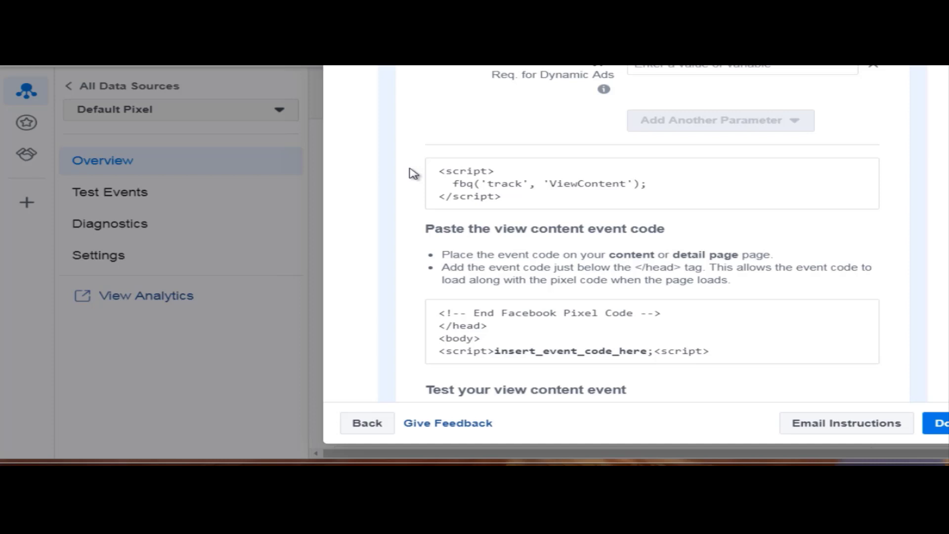
scroll(414, 173, down, 7)
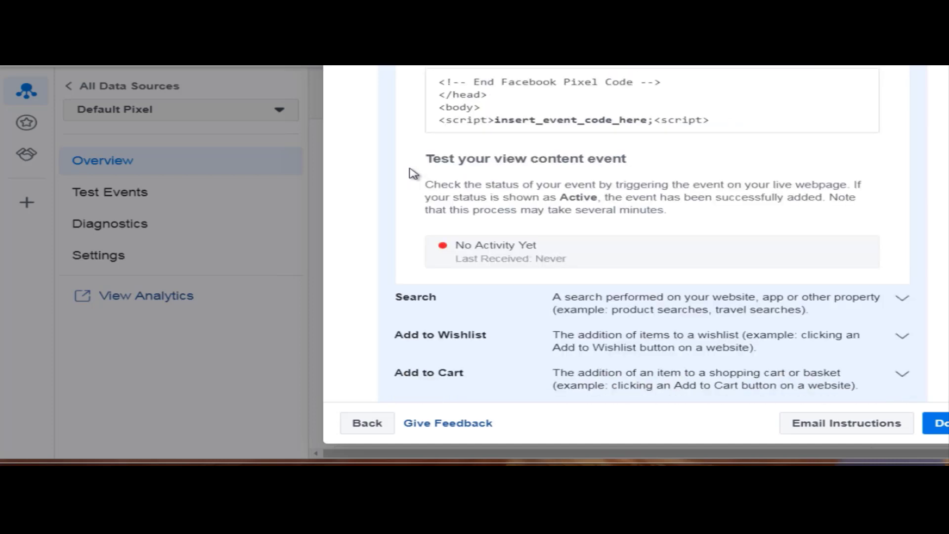
Expand the Add to Cart event and examine its parameters, event code, placement instructions and test status
scroll(413, 174, down, 1)
scroll(413, 168, up, 1)
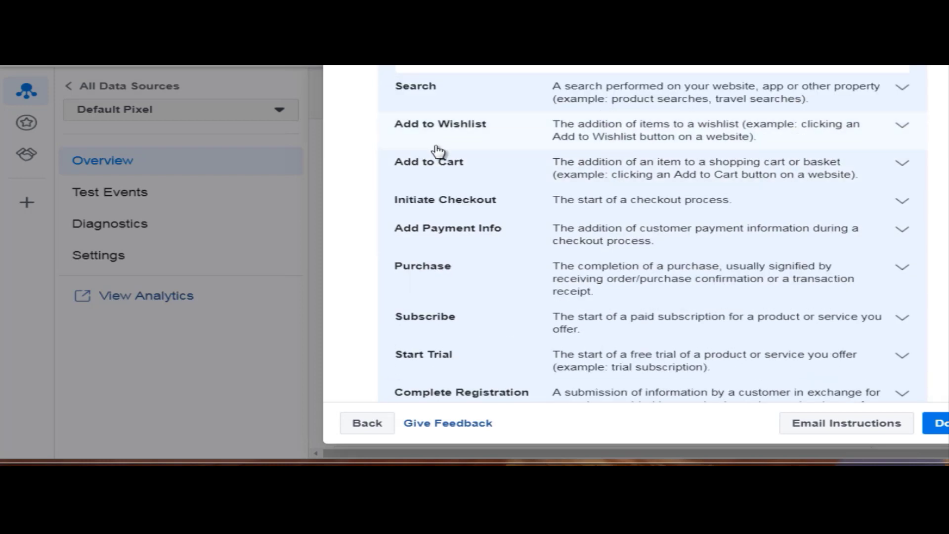
click(447, 171)
scroll(368, 213, down, 3)
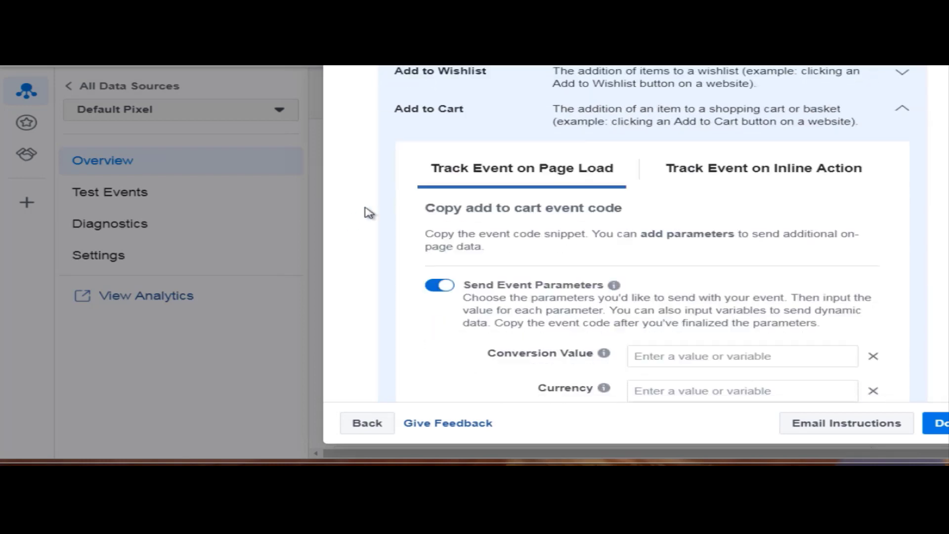
scroll(368, 212, down, 6)
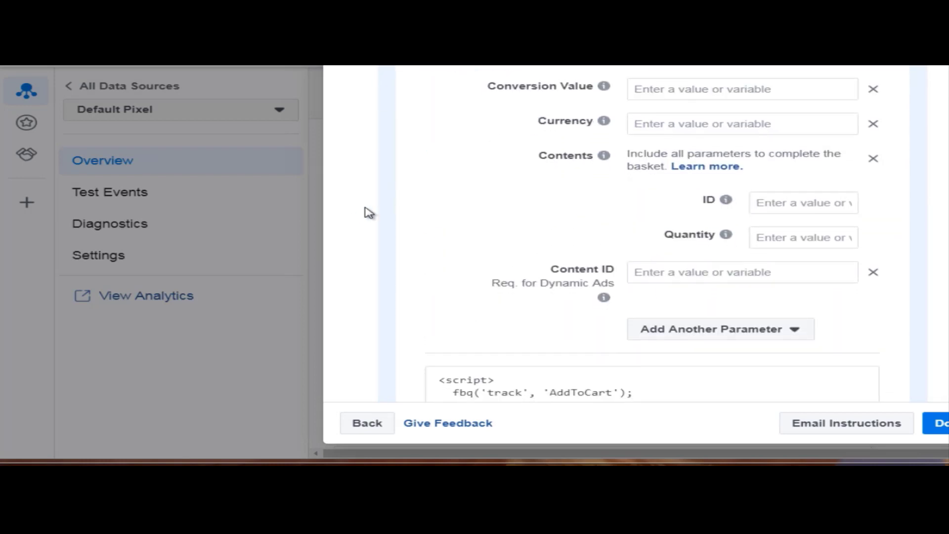
scroll(369, 213, down, 1)
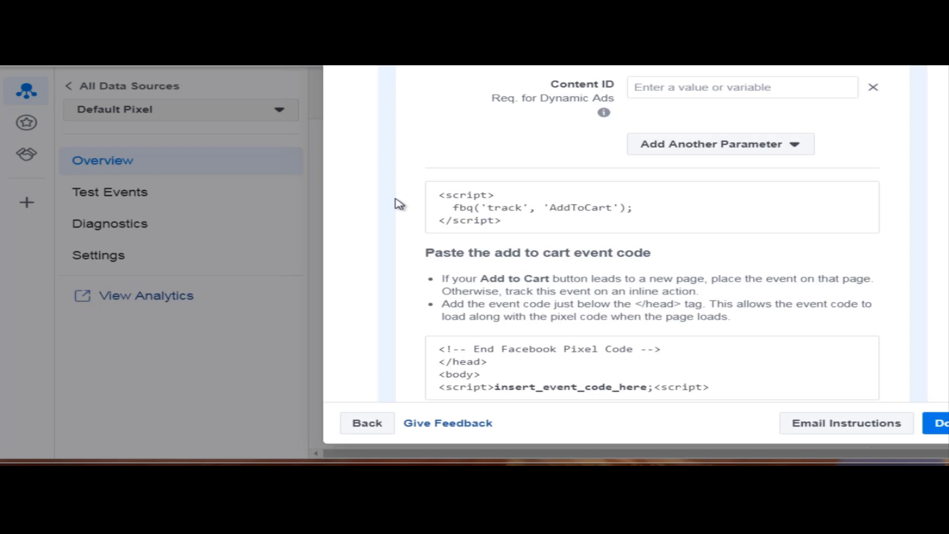
scroll(399, 204, down, 9)
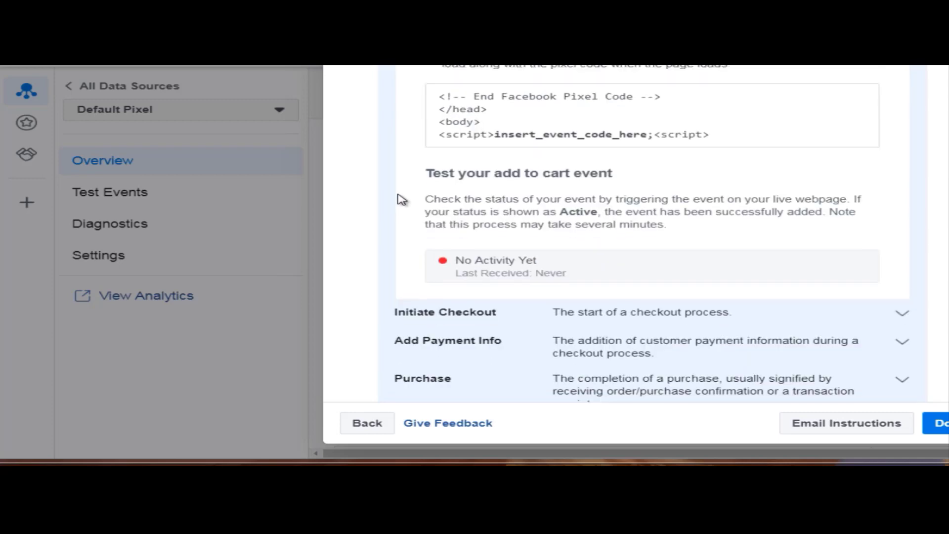
scroll(461, 280, down, 5)
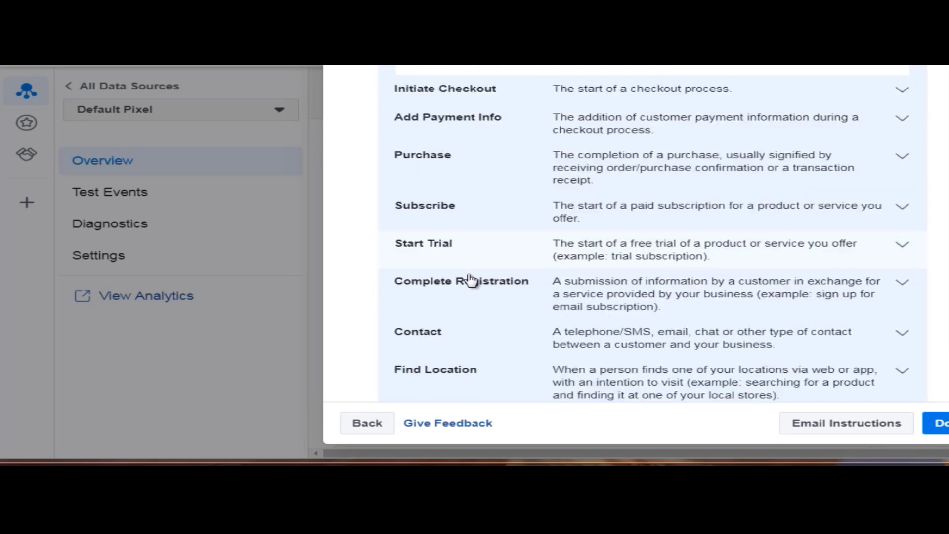
scroll(469, 272, up, 10)
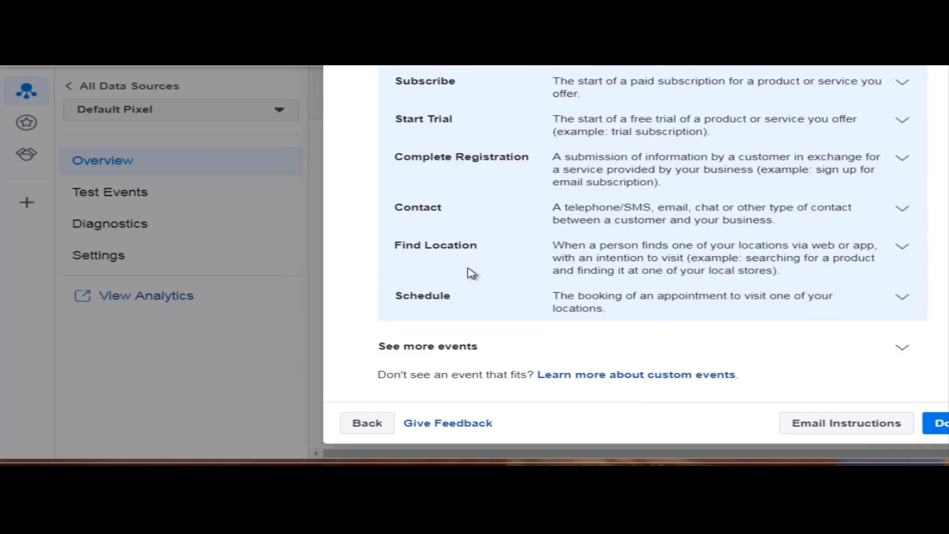
scroll(442, 208, up, 8)
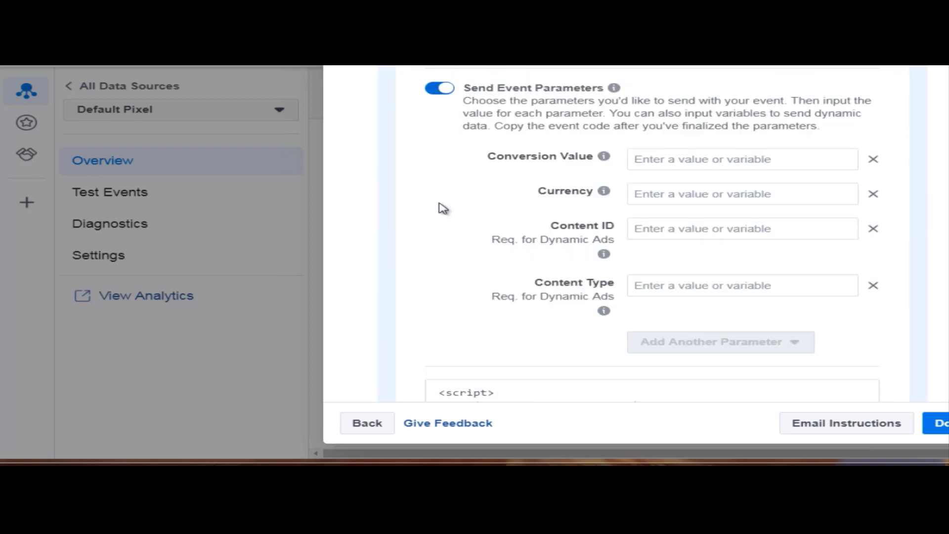
Switch the event category to Education and look through the View Content event's parameters, code snippet and placement instructions
click(474, 239)
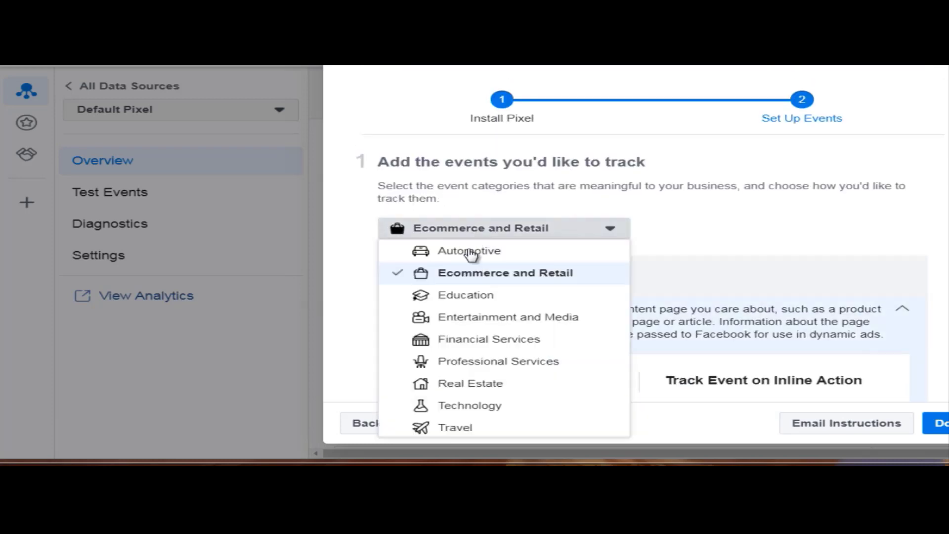
click(467, 296)
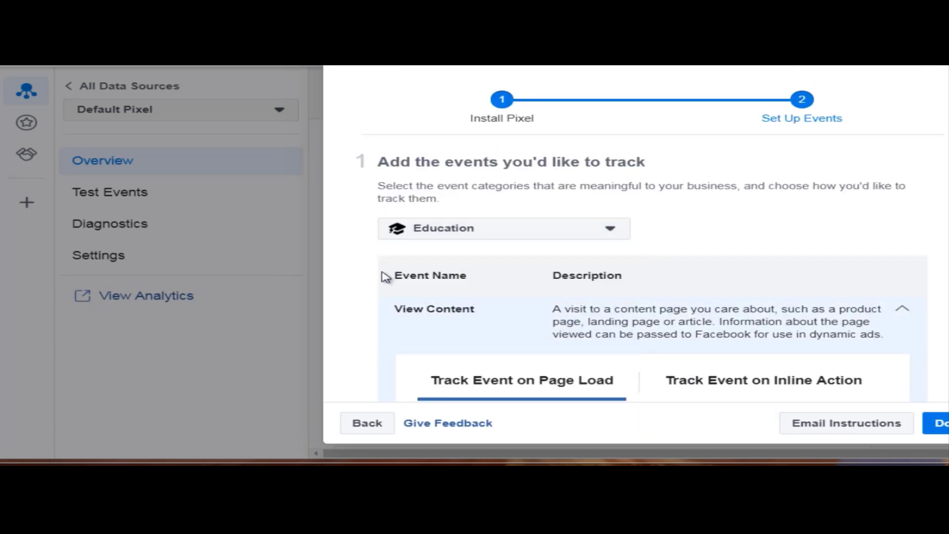
scroll(348, 276, down, 8)
scroll(353, 278, down, 5)
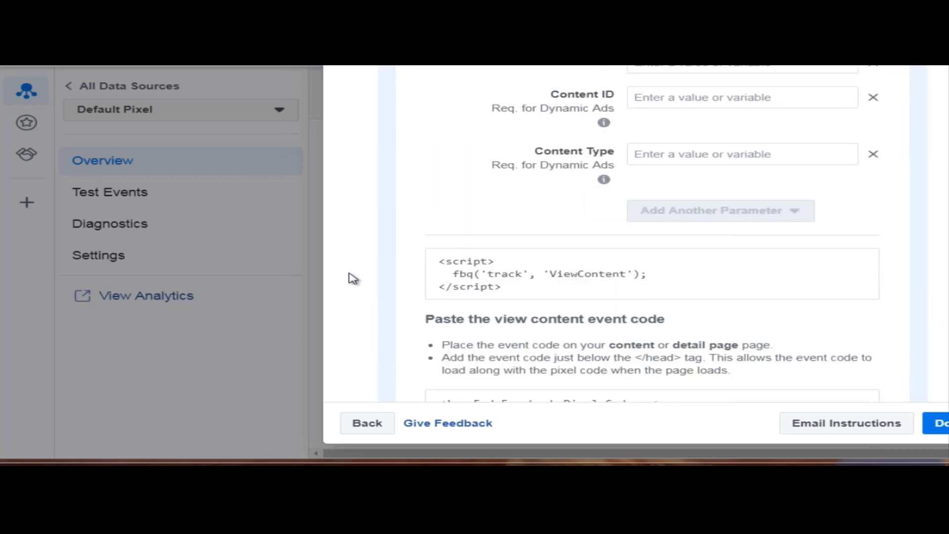
scroll(354, 214, down, 7)
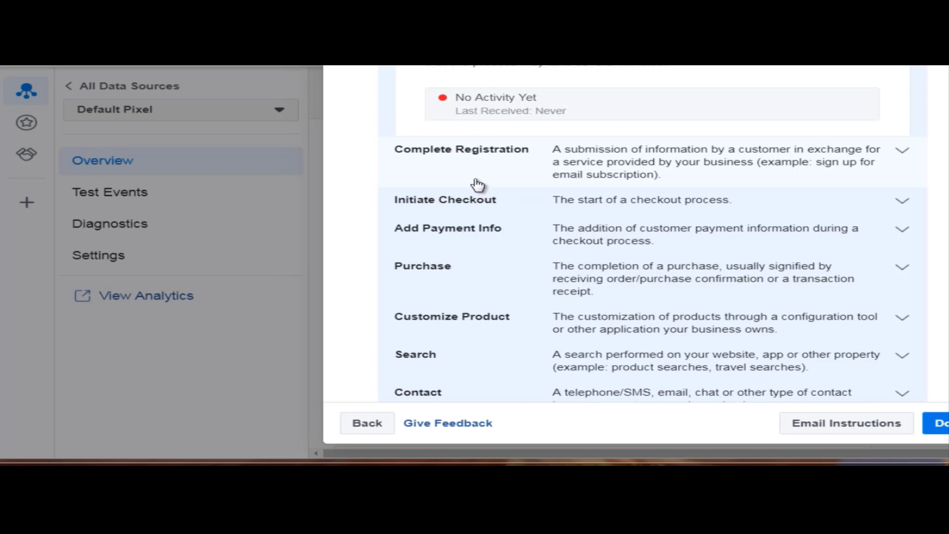
Review the remaining Education events and their descriptions, from Complete Registration to Find Location
scroll(472, 243, down, 1)
scroll(472, 244, down, 4)
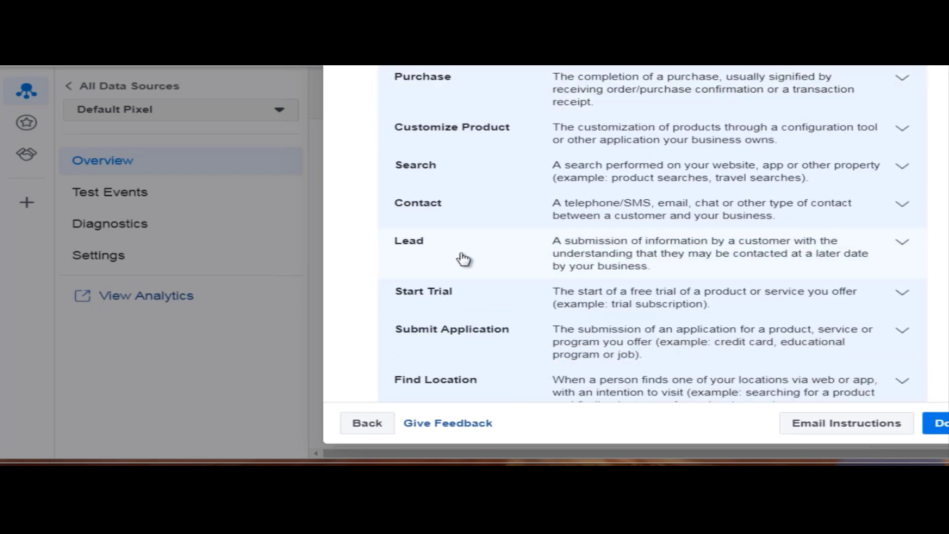
scroll(461, 259, down, 1)
scroll(353, 273, down, 3)
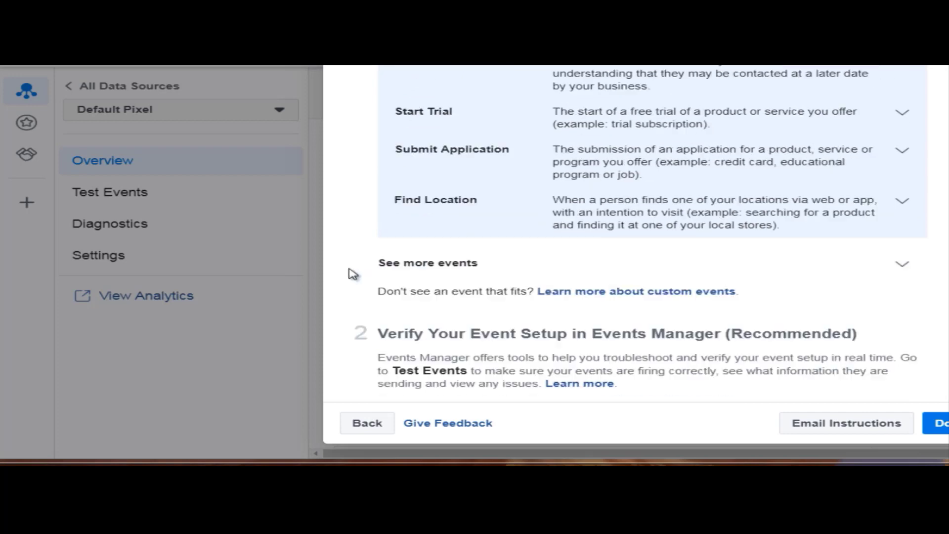
scroll(374, 246, up, 6)
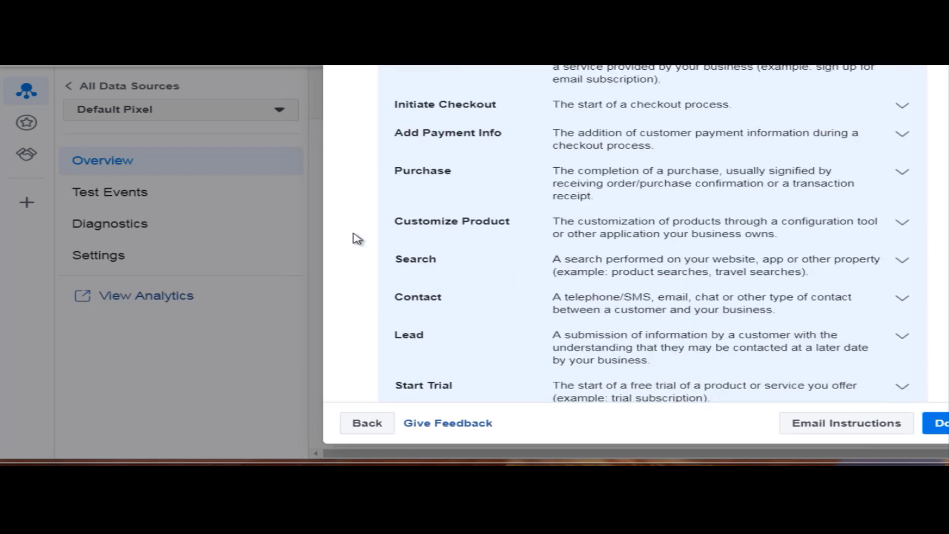
scroll(356, 239, up, 4)
scroll(357, 238, up, 8)
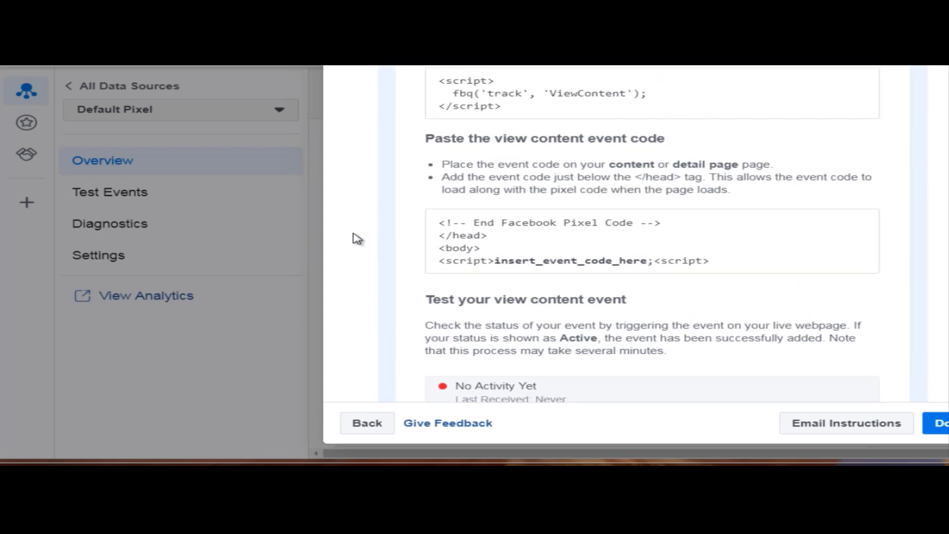
scroll(357, 229, up, 4)
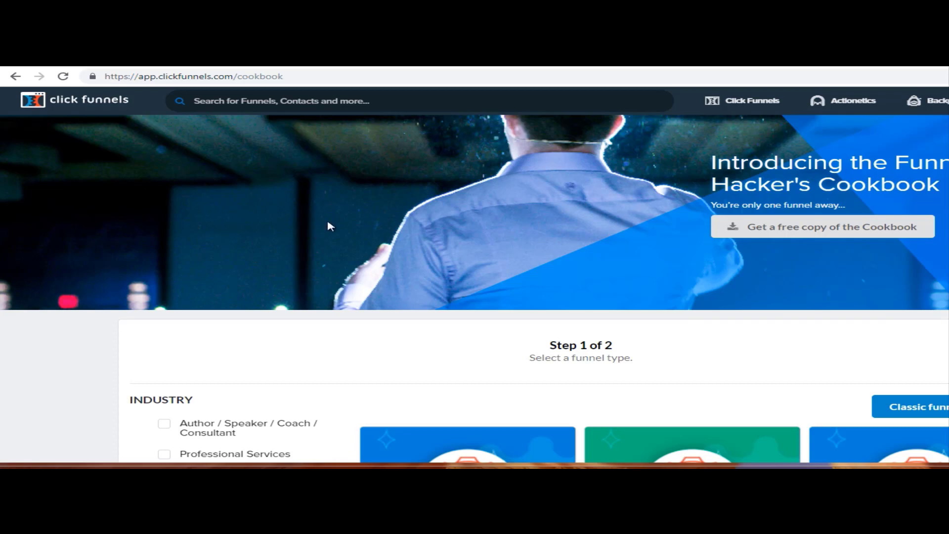
In the ClickFunnels cookbook, filter the funnel types by Generate Leads and select the Lead Magnet Funnel
scroll(319, 247, down, 6)
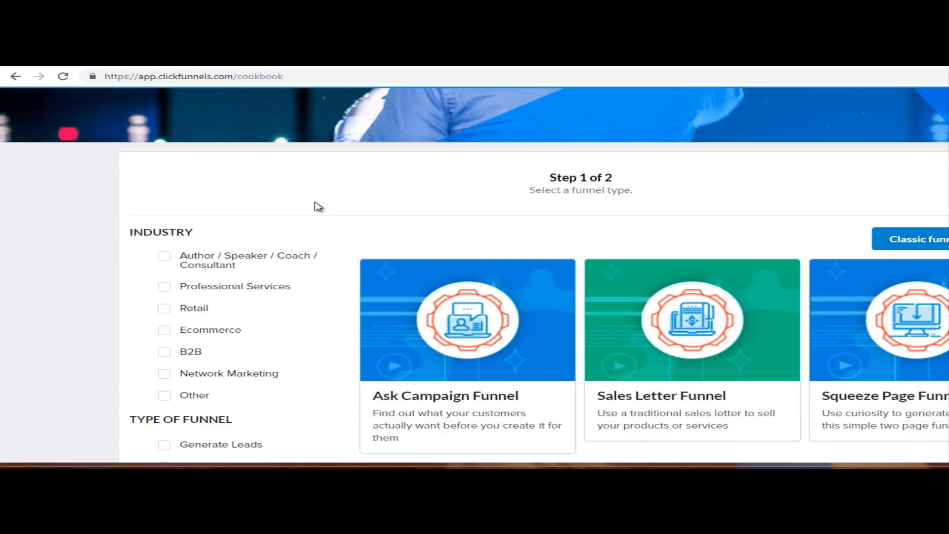
scroll(322, 203, down, 2)
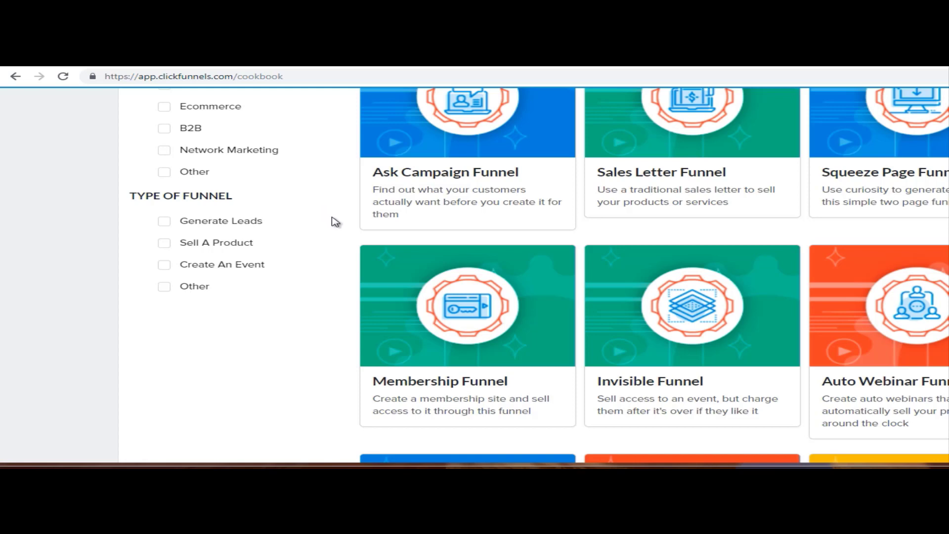
click(163, 223)
scroll(535, 271, down, 2)
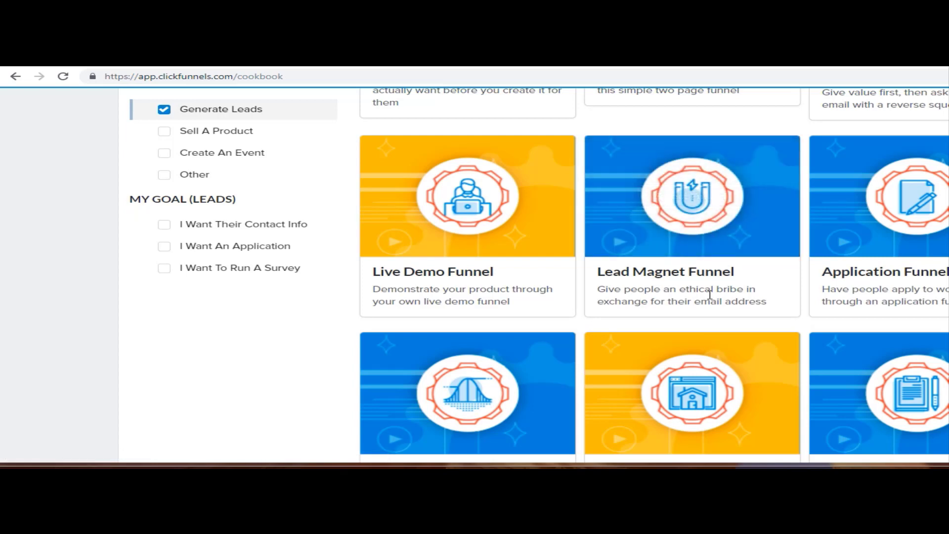
mouse_move(720, 232)
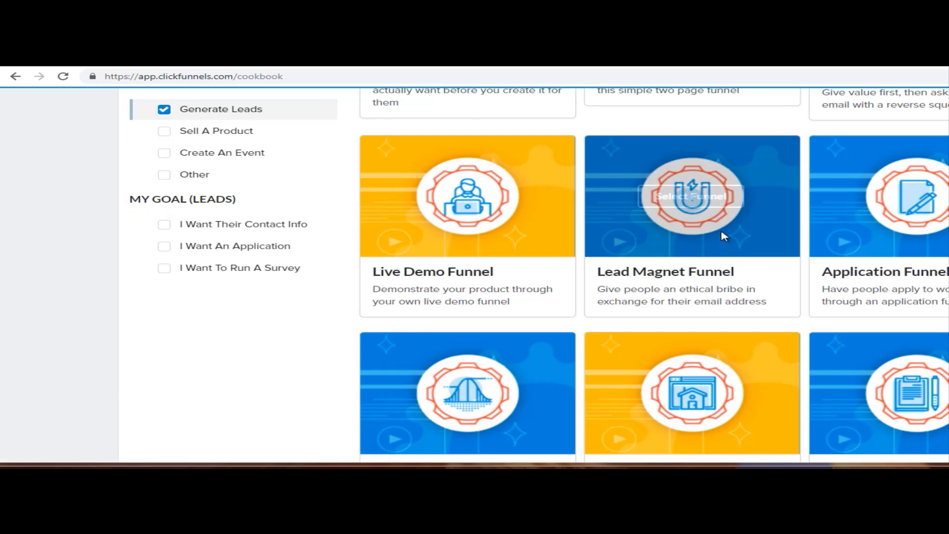
click(707, 203)
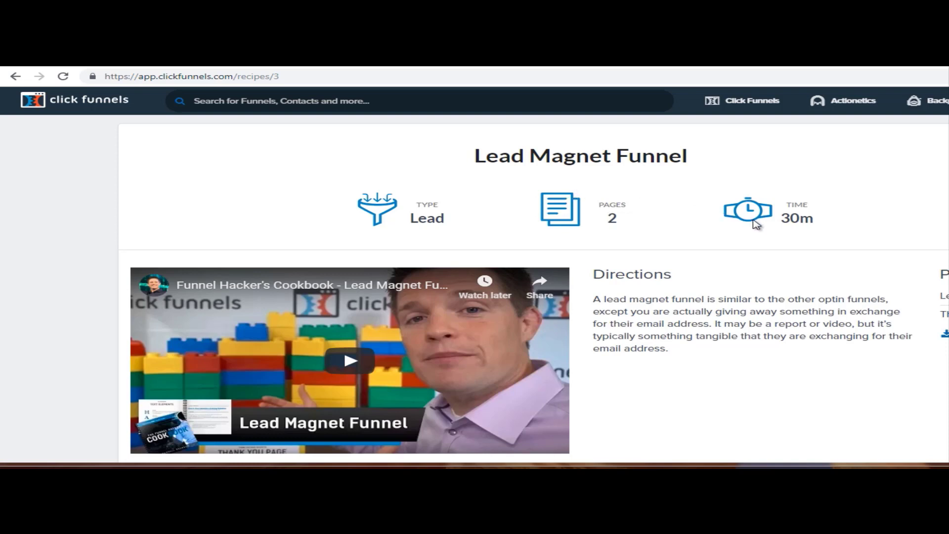
Browse the lead magnet templates and open the free FOODIE | Lead Magnet Funnel template
scroll(658, 221, down, 7)
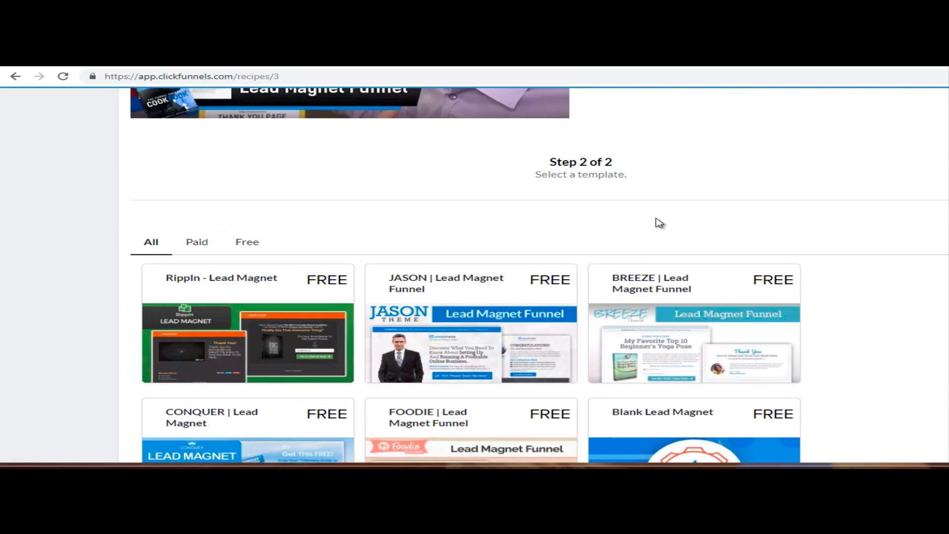
scroll(659, 222, down, 3)
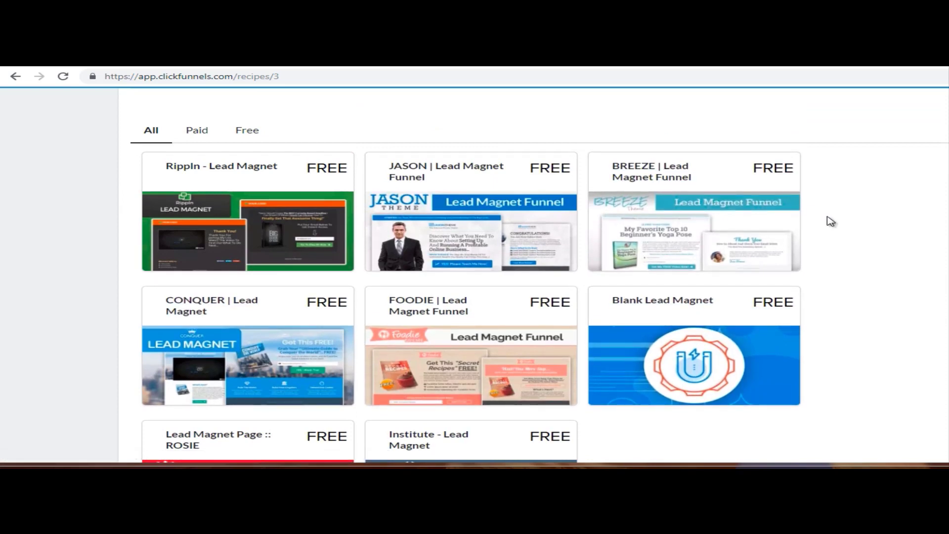
scroll(830, 221, down, 2)
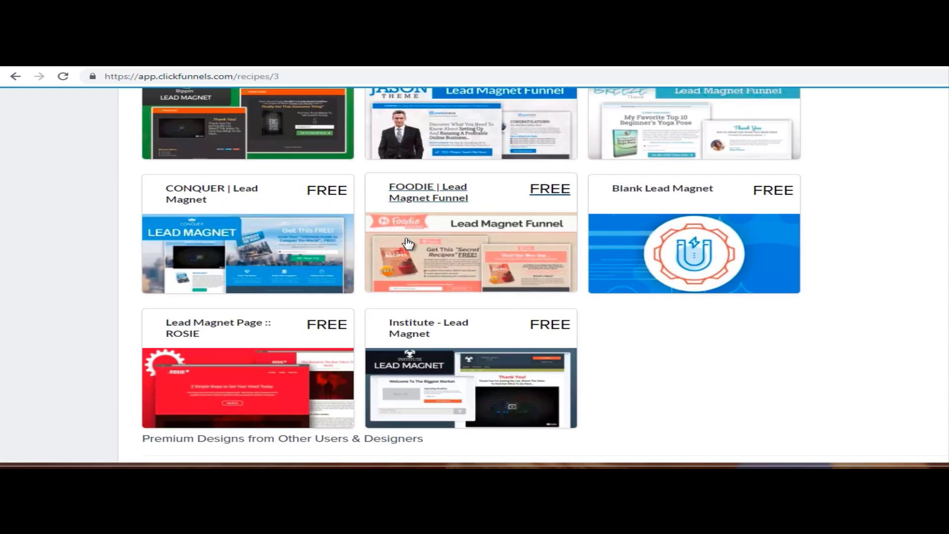
click(424, 230)
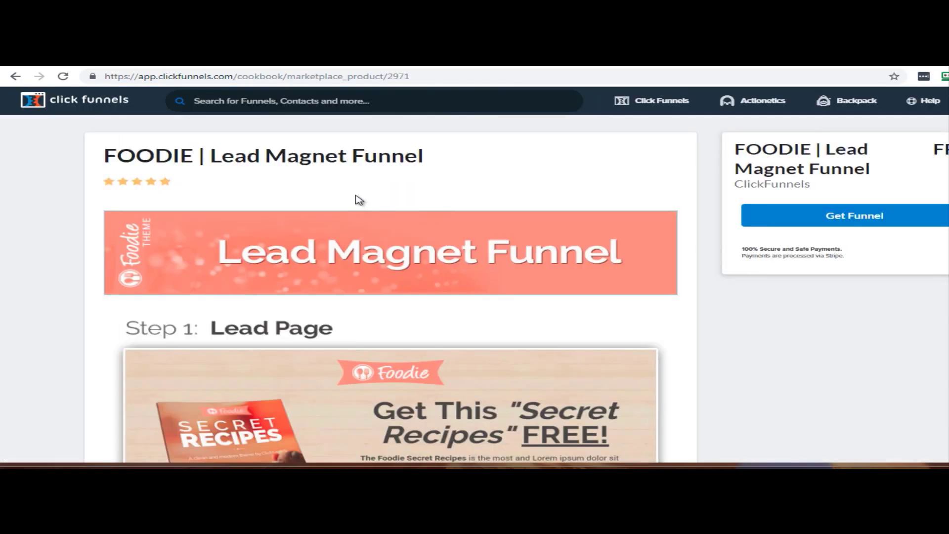
Examine the FOODIE template's preview of its Step 1 Lead Page and Step 2 Thank You Page
scroll(364, 260, down, 3)
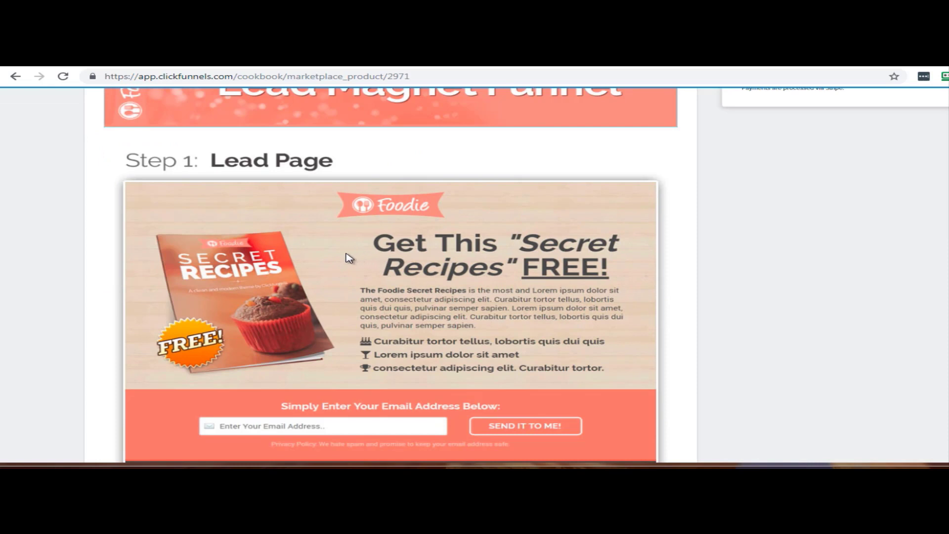
scroll(422, 317, down, 1)
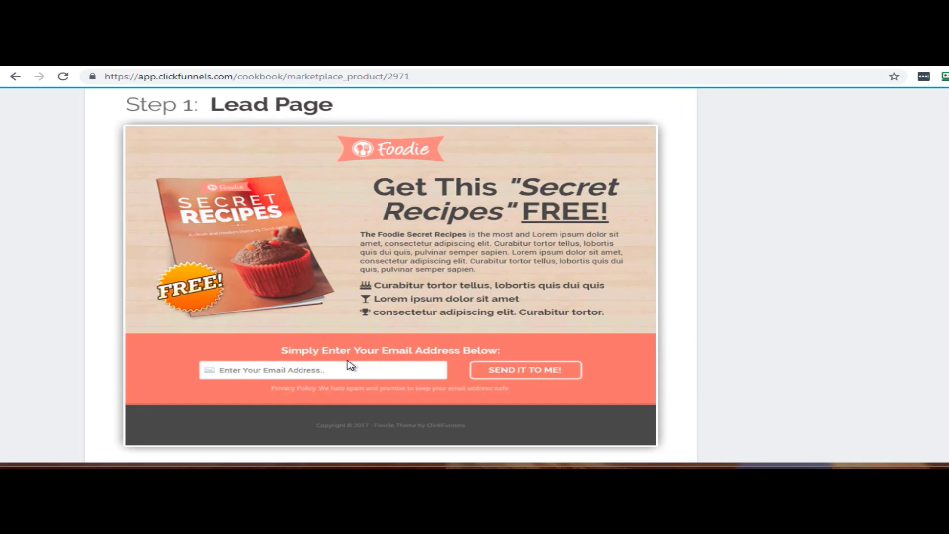
scroll(507, 310, down, 6)
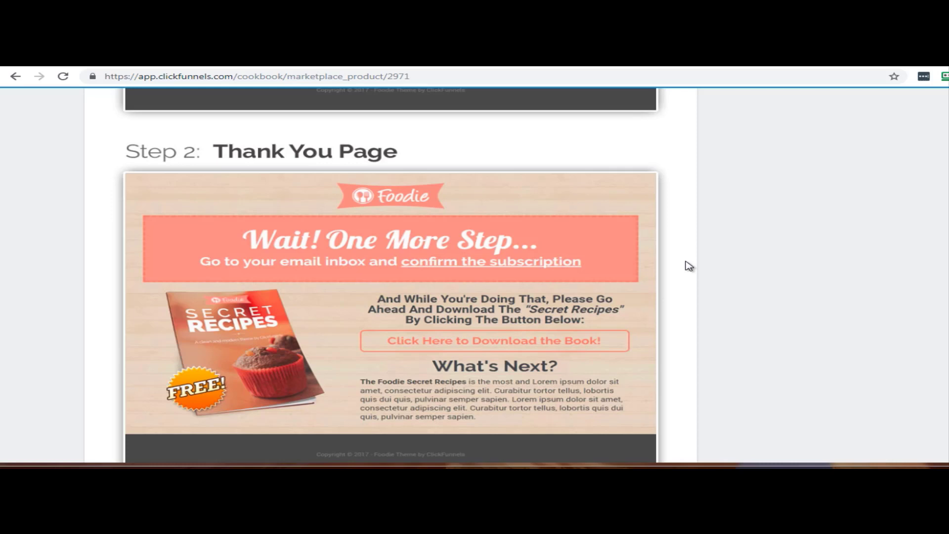
scroll(690, 266, up, 6)
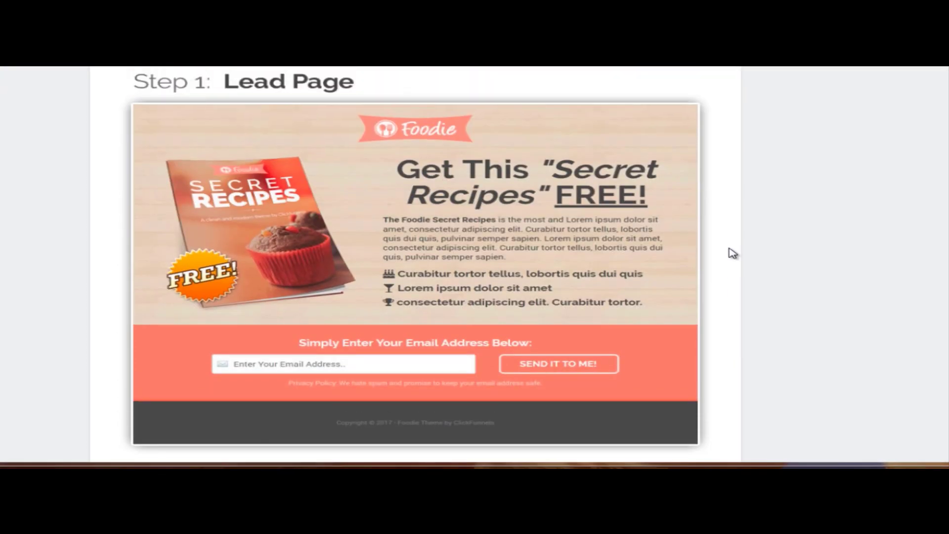
scroll(732, 253, up, 1)
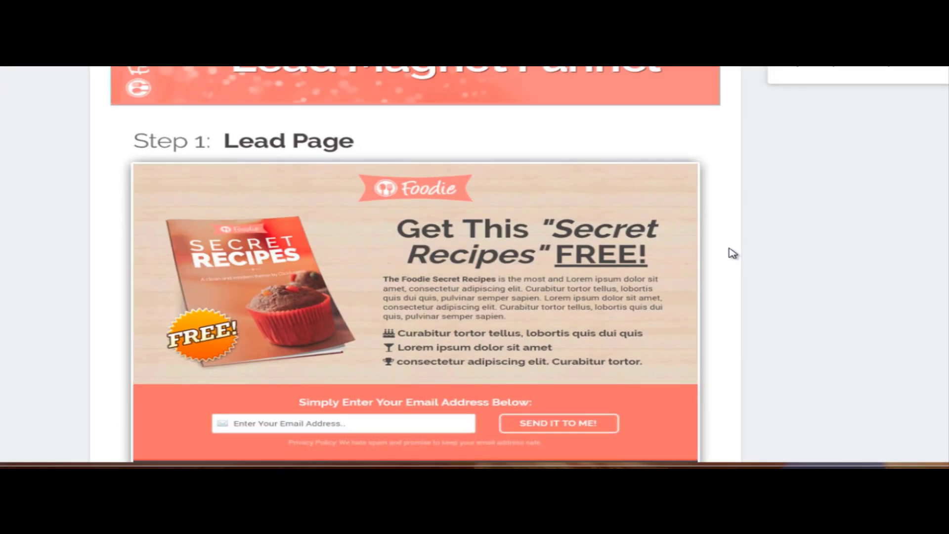
scroll(733, 253, down, 1)
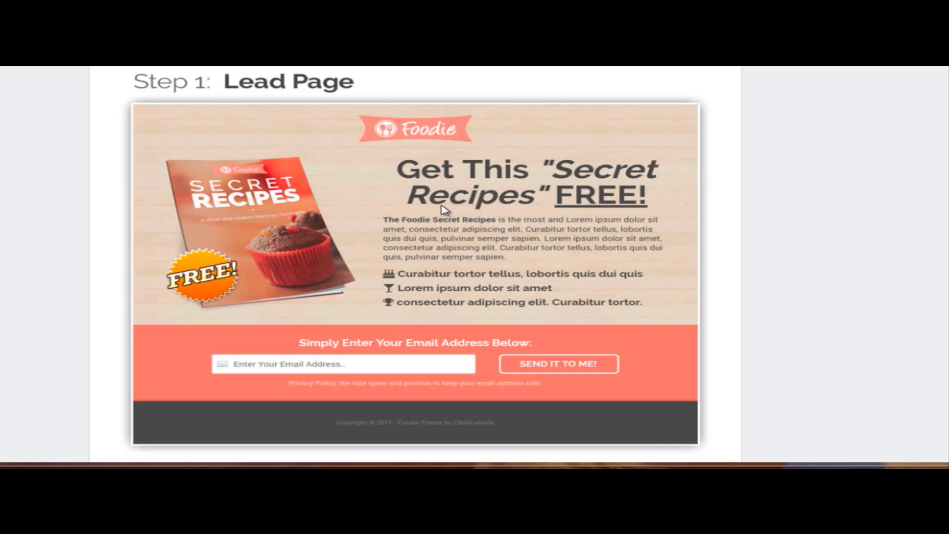
scroll(424, 236, down, 1)
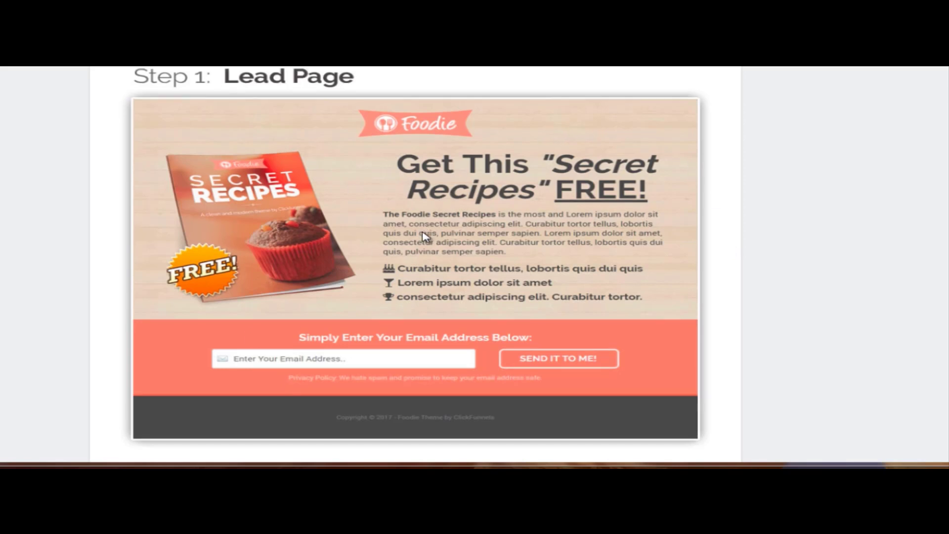
scroll(424, 237, down, 6)
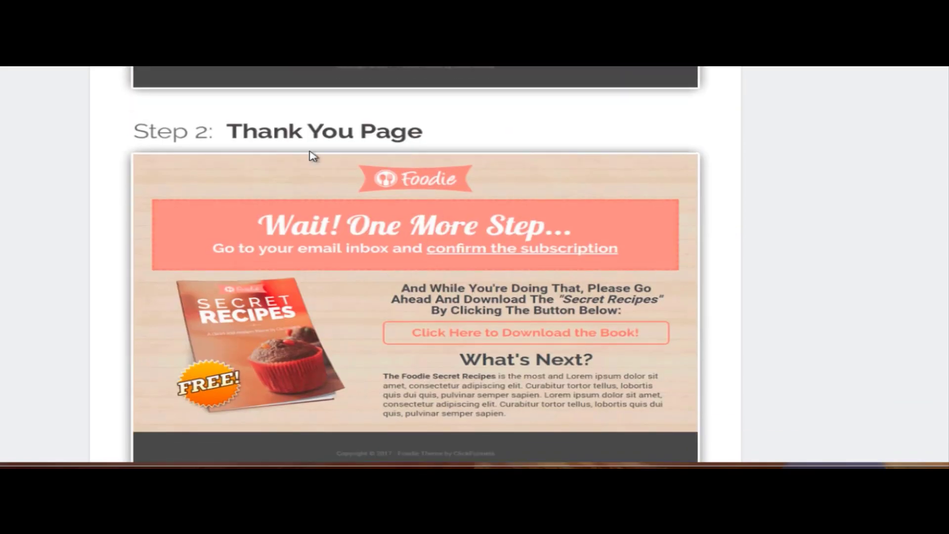
Get the FOODIE | Lead Magnet Funnel so it is added to the account's funnels
scroll(724, 202, up, 4)
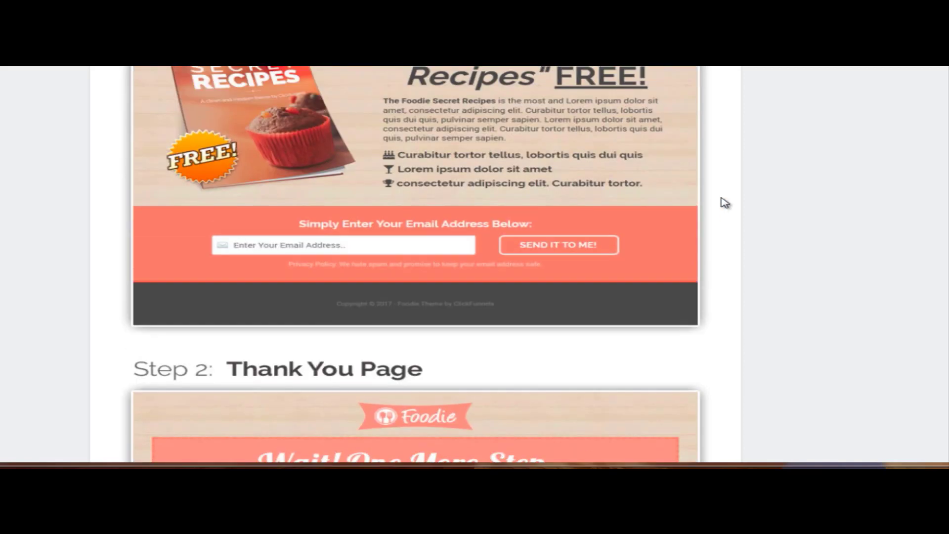
scroll(725, 203, up, 5)
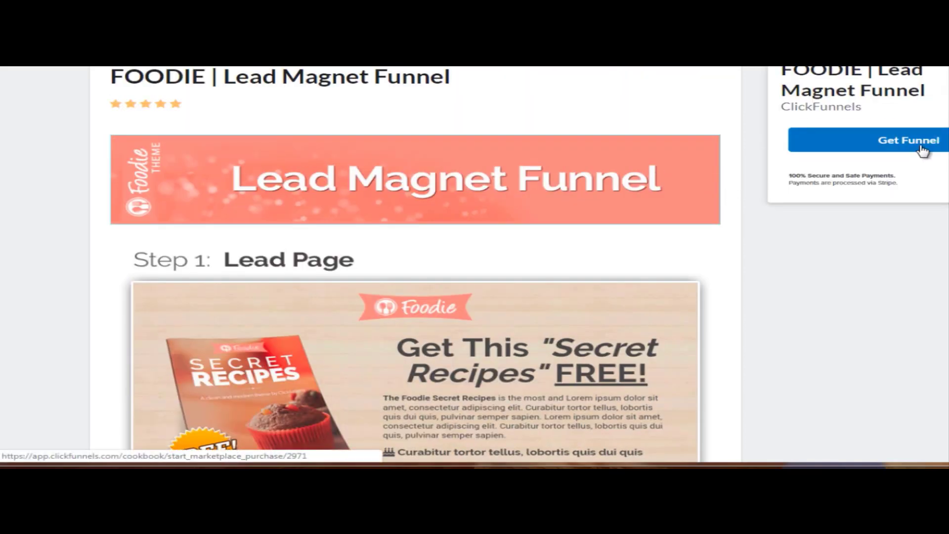
click(922, 148)
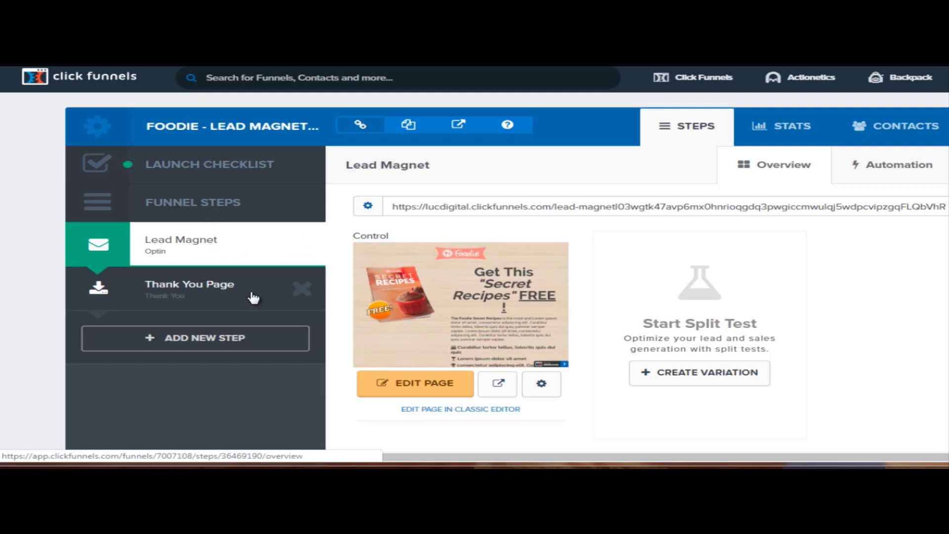
Switch to the Facebook Pixel code in the text editor and insert a new line after the PageView tracking line
key(alt+Tab)
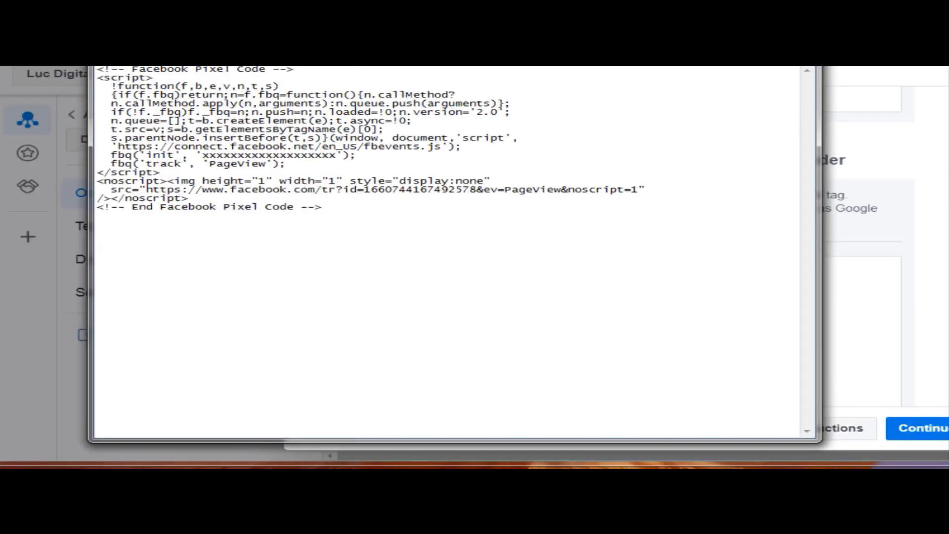
drag(267, 49, 365, 43)
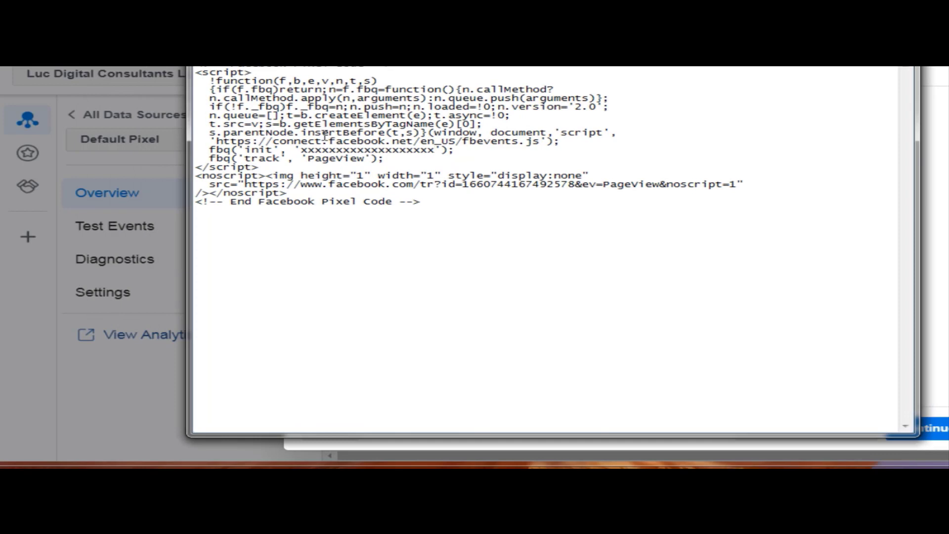
drag(301, 149, 435, 150)
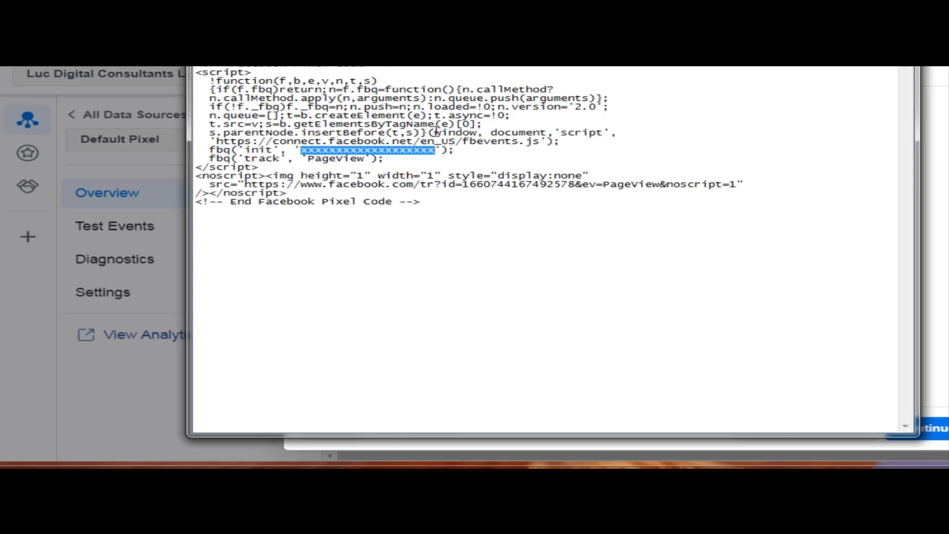
click(418, 161)
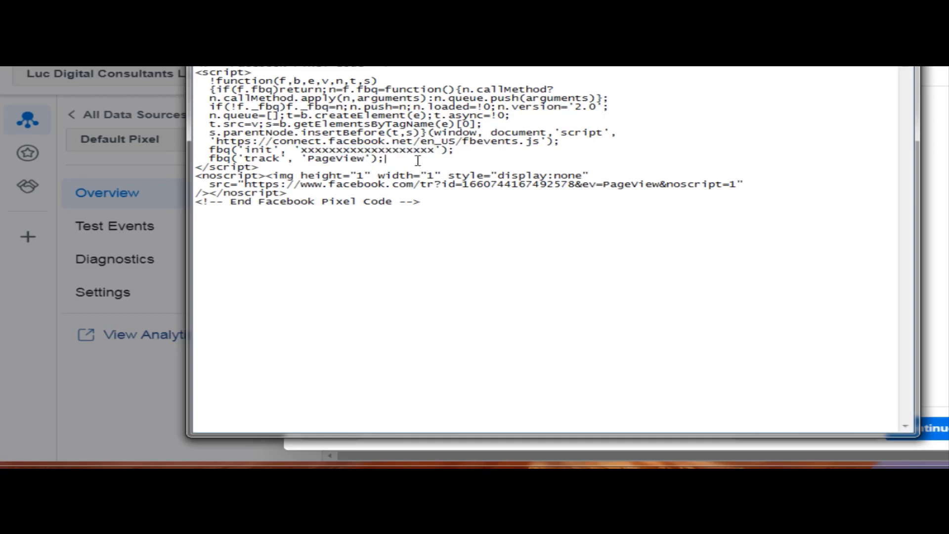
key(Return)
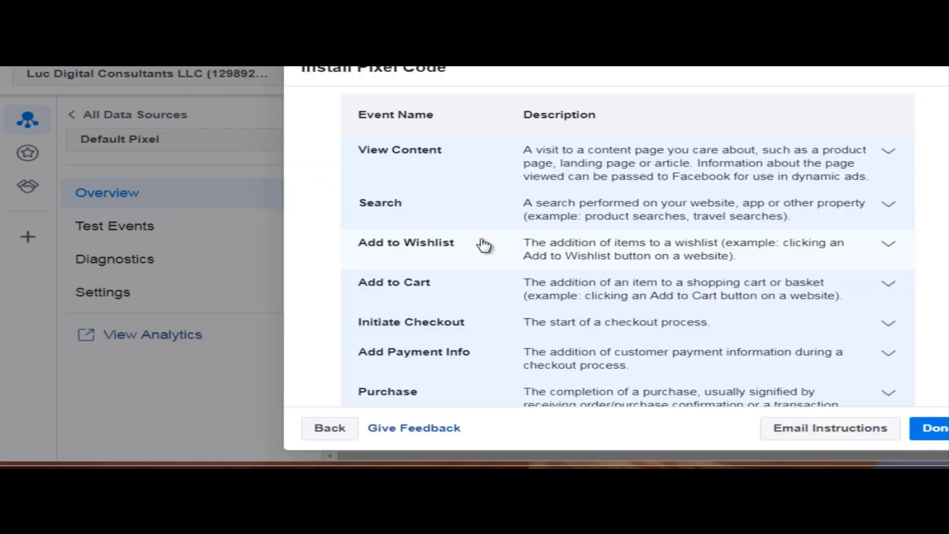
Expand the View Content event in the pixel setup and copy its event code to the clipboard
click(502, 164)
scroll(507, 168, down, 10)
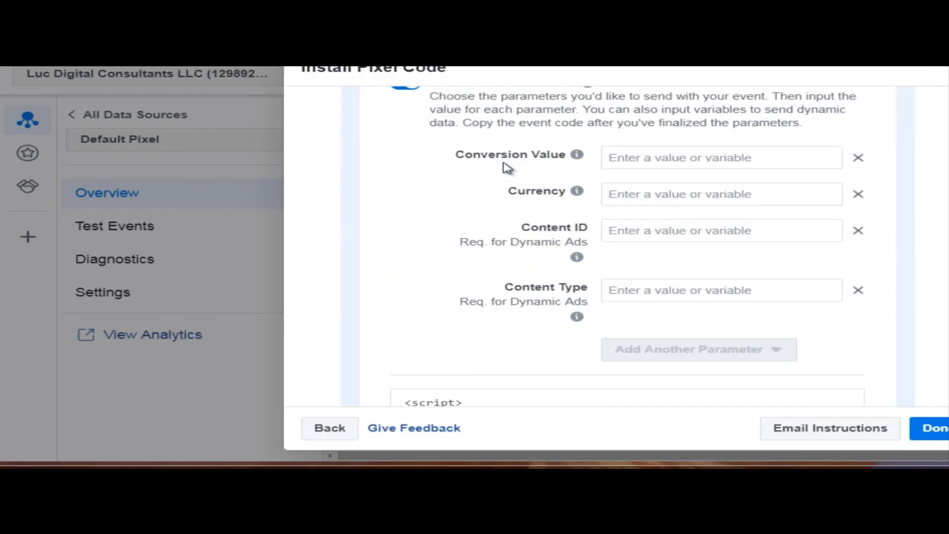
mouse_move(435, 158)
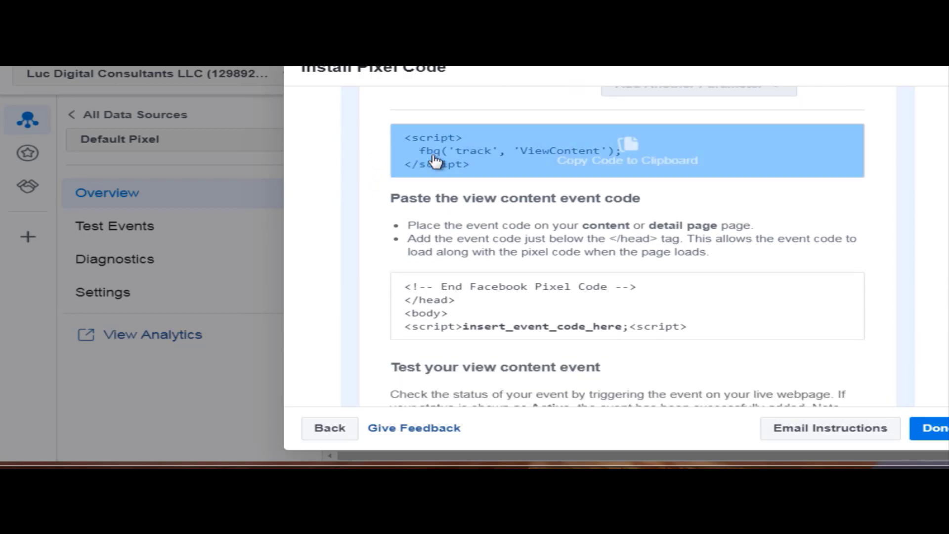
click(606, 159)
Switch to the pixel code in Notepad and paste the ViewContent script below the End Facebook Pixel Code comment, with blank lines around it
key(alt+Tab)
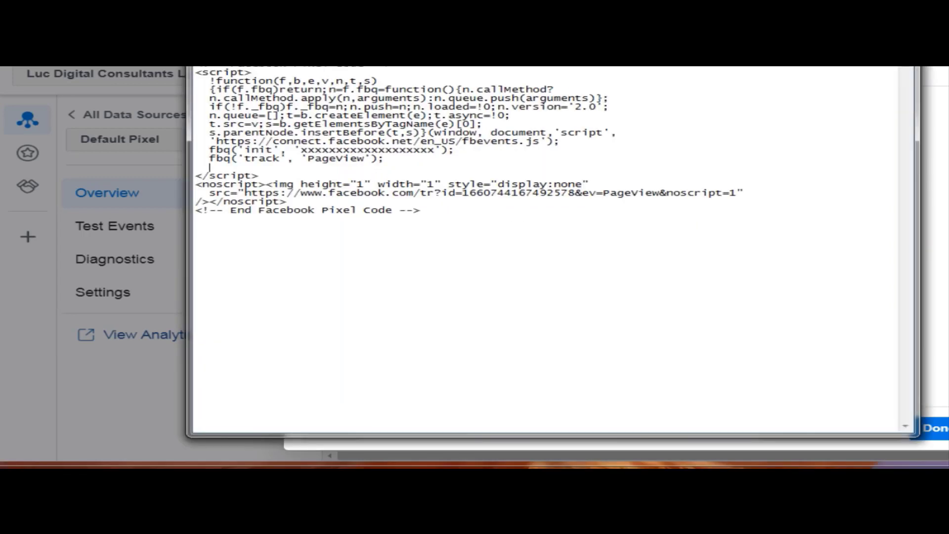
click(422, 284)
key(Return)
key(Return)
key(Return)
key(ctrl+v)
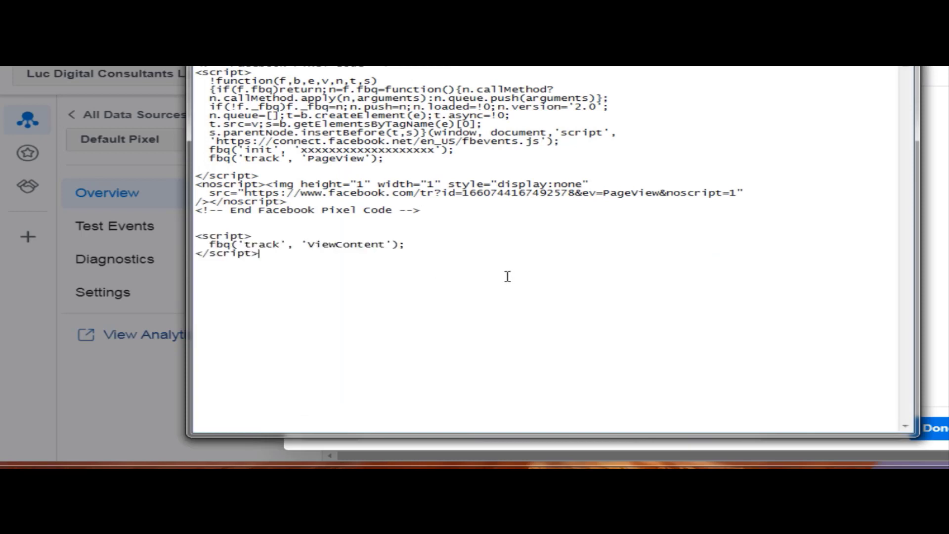
key(Return)
key(Return)
Return to the Facebook pixel setup, collapse the View Content event and look through the events listed for Ecommerce and Retail
click(840, 33)
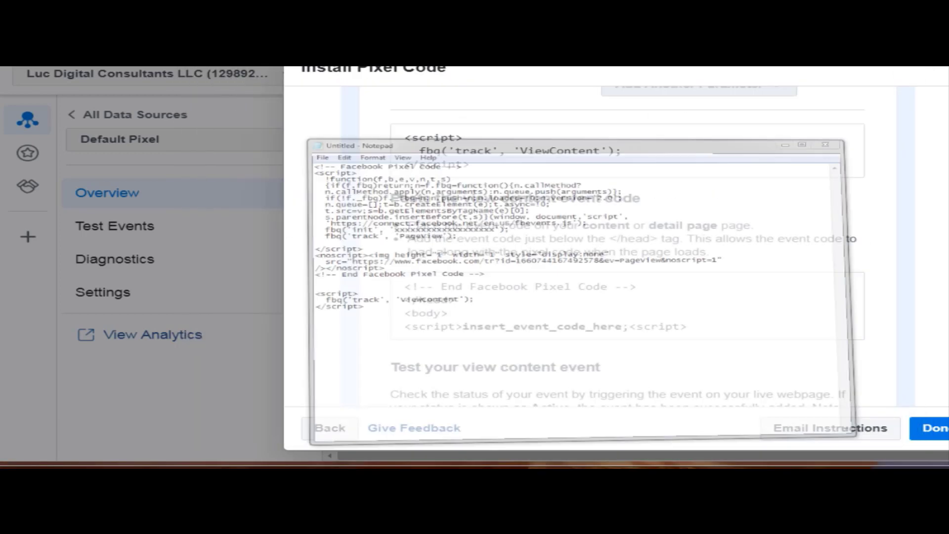
click(802, 142)
scroll(371, 214, up, 15)
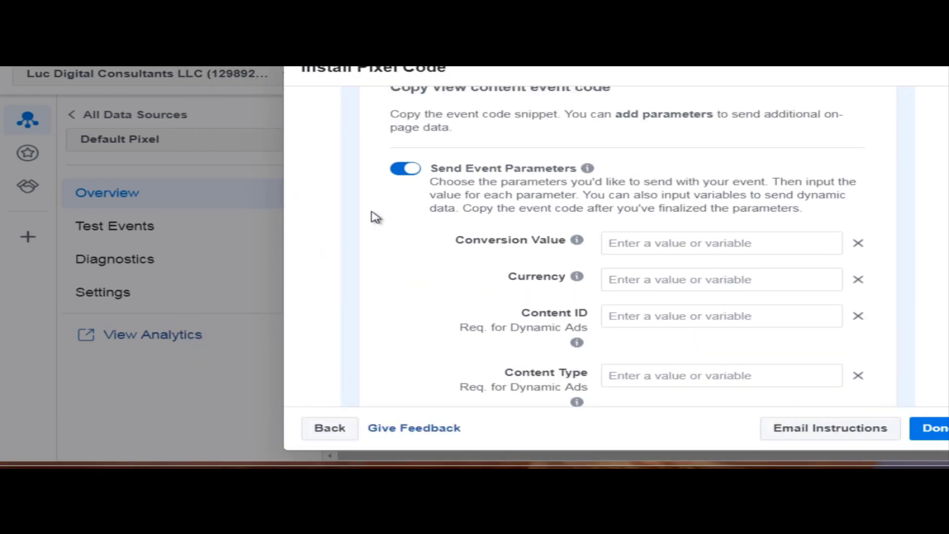
scroll(422, 296, down, 2)
click(422, 296)
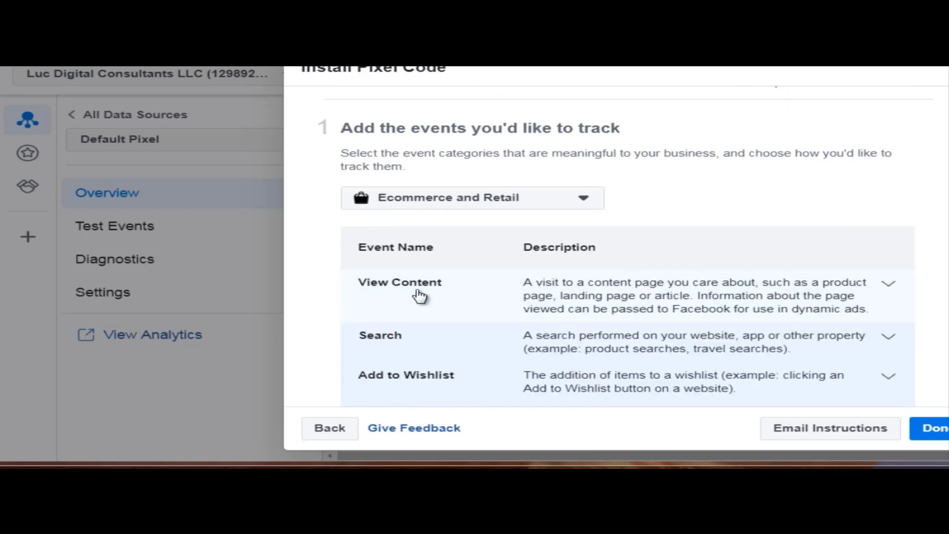
scroll(419, 295, down, 4)
scroll(419, 295, down, 3)
scroll(419, 296, down, 4)
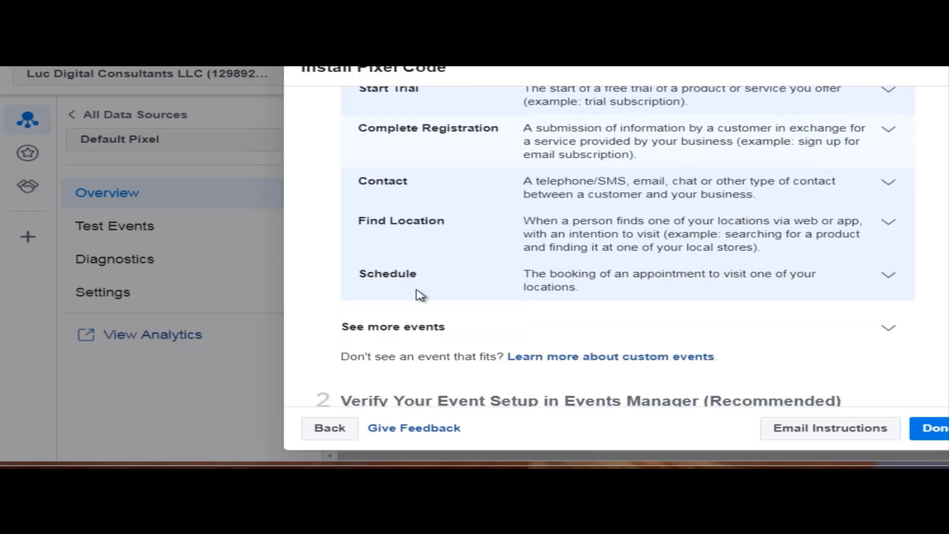
scroll(326, 228, up, 10)
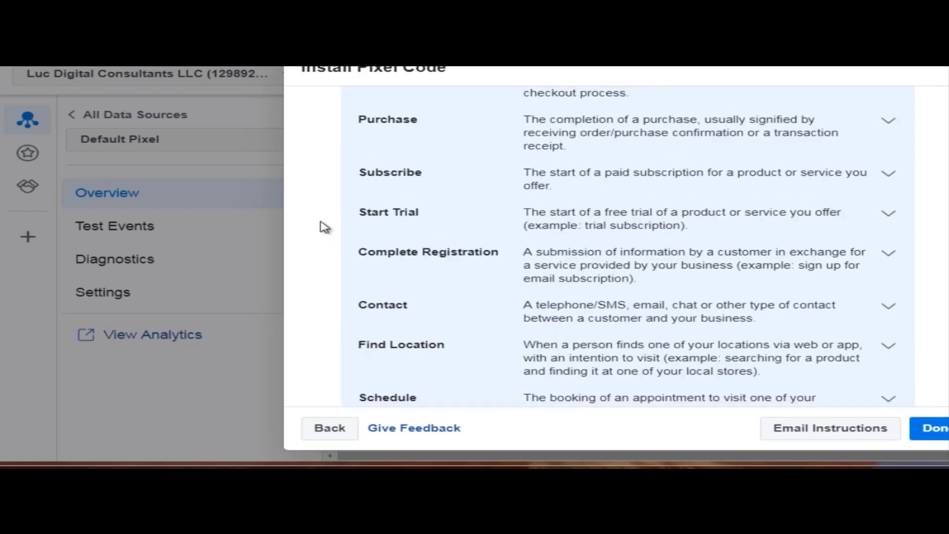
scroll(325, 228, up, 1)
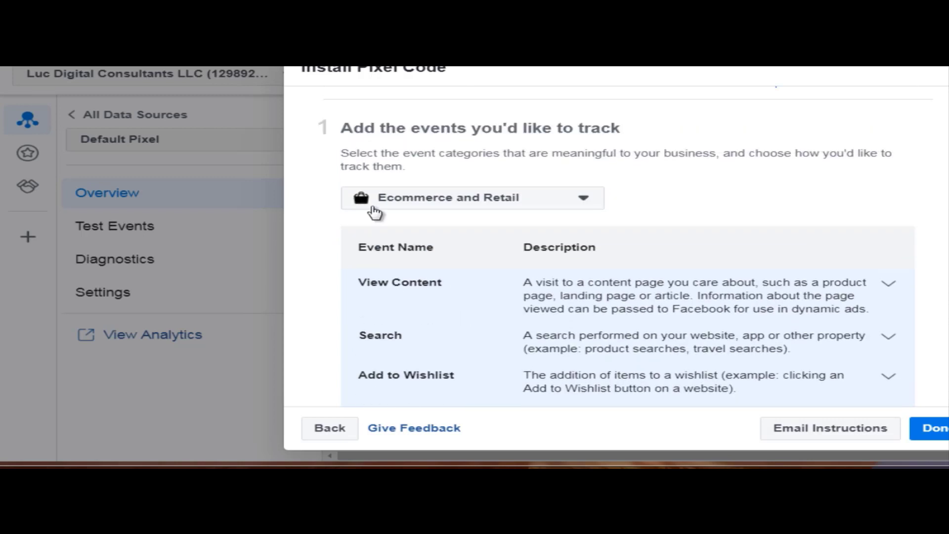
Change the event category to Education and find the Lead event in its list
click(384, 204)
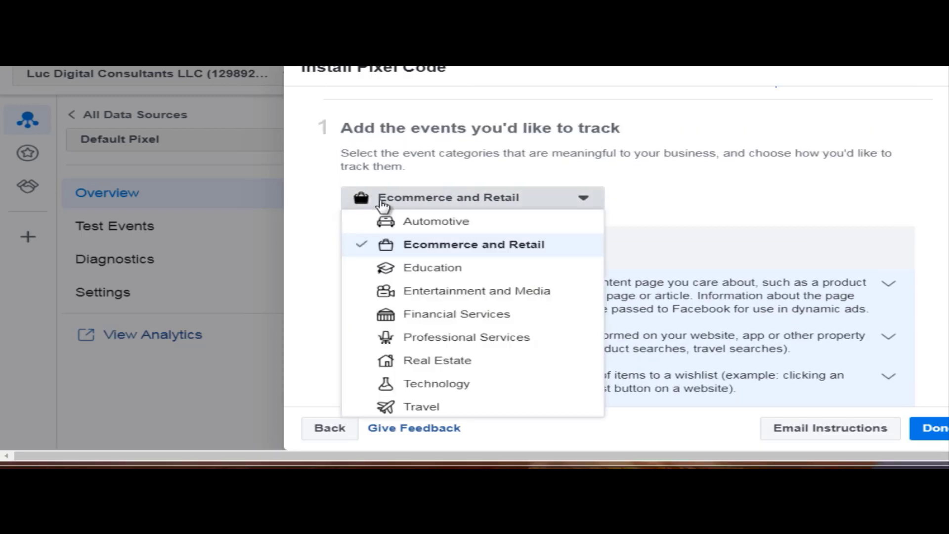
click(386, 267)
scroll(321, 272, down, 1)
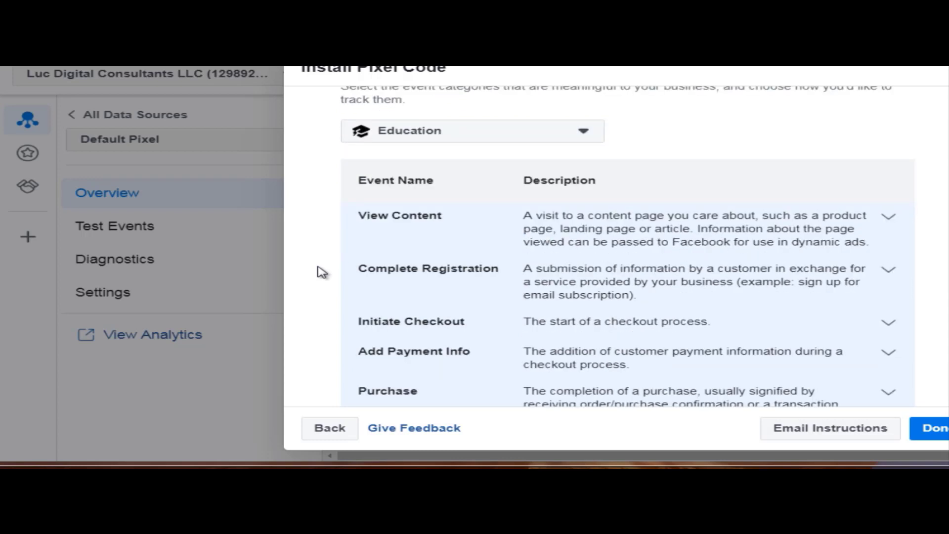
scroll(322, 271, down, 5)
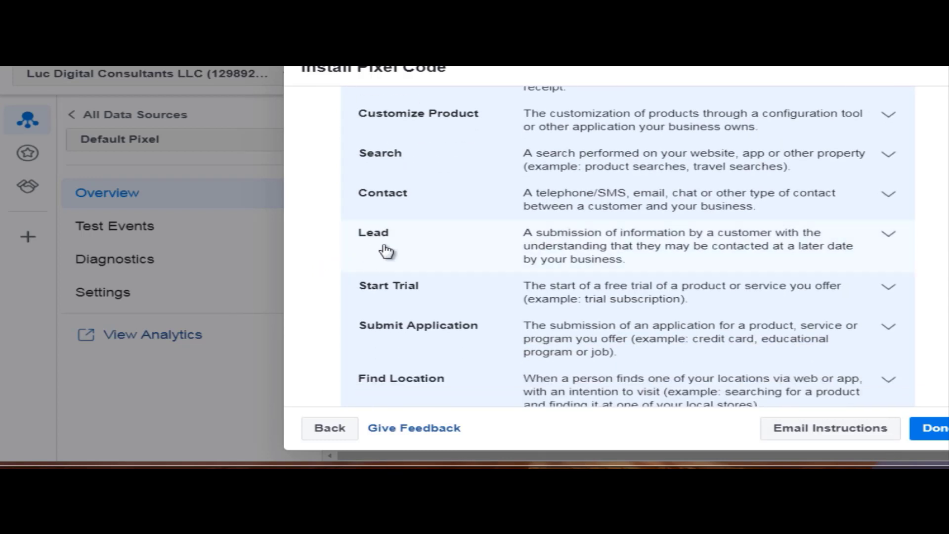
Expand the Lead event and copy its event code to the clipboard
click(386, 251)
scroll(387, 249, down, 6)
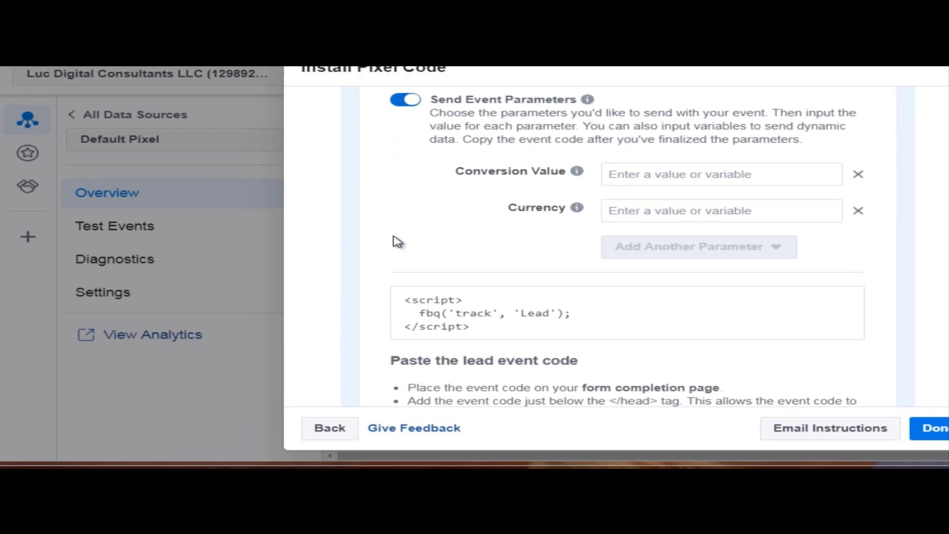
scroll(401, 240, down, 2)
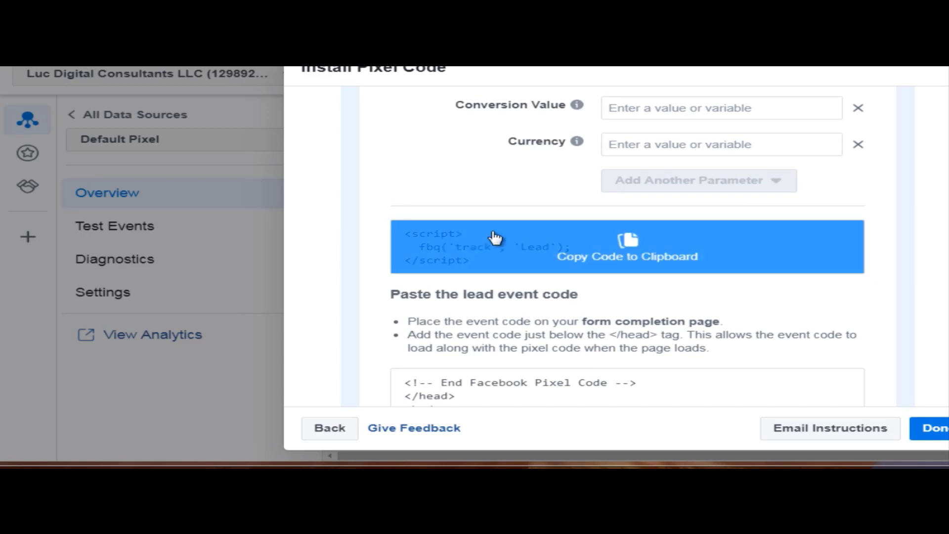
click(494, 238)
Switch to Notepad and paste the Lead script below the ViewContent script
key(alt+Tab)
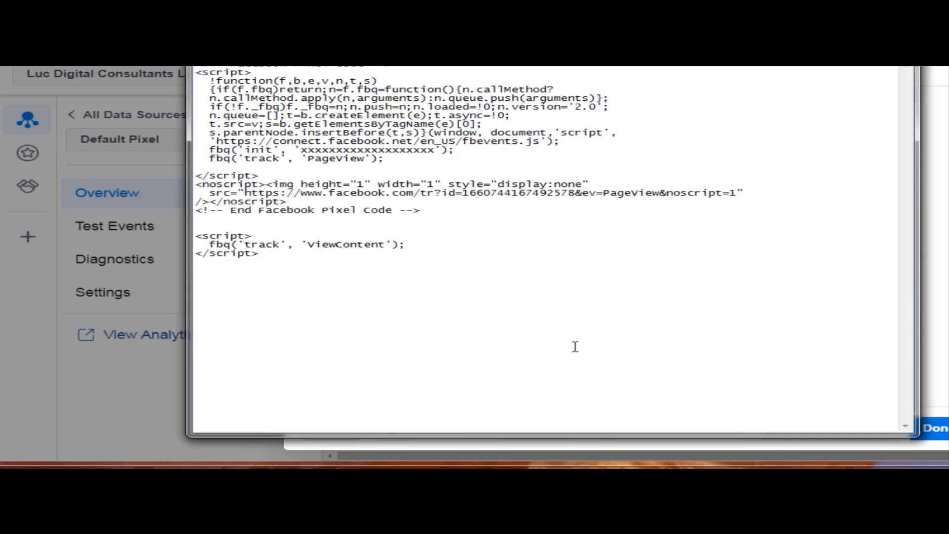
click(534, 342)
key(ctrl+v)
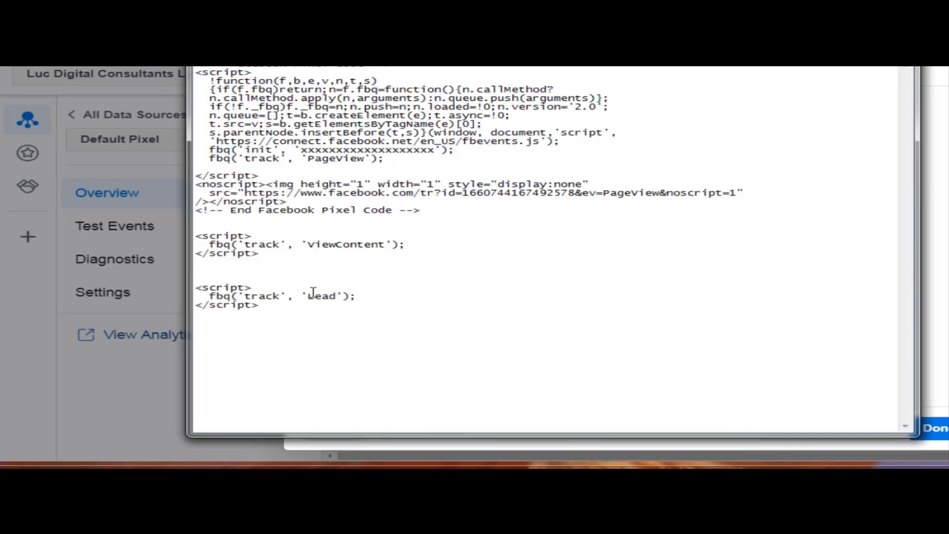
Insert two more blank lines between the End Facebook Pixel Code comment and the ViewContent script
click(259, 229)
key(Return)
key(Return)
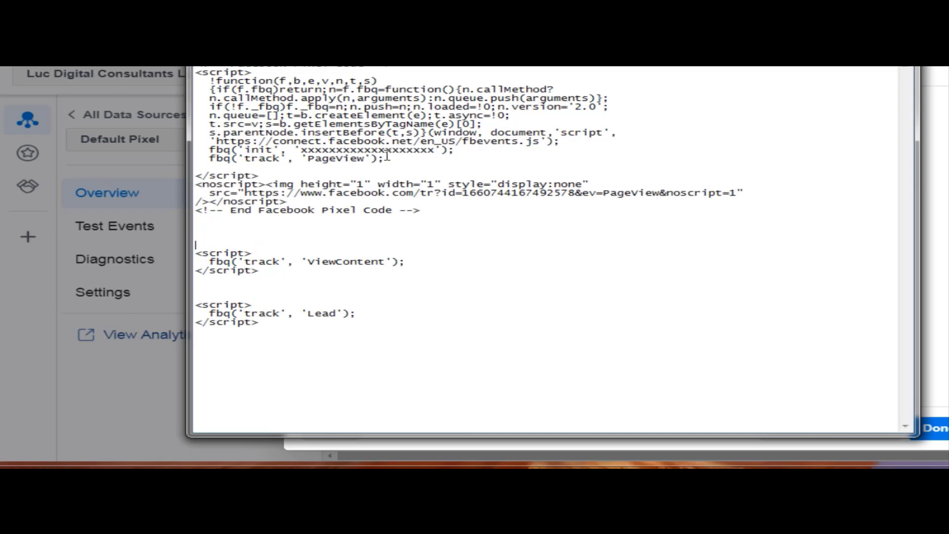
drag(438, 212, 277, 65)
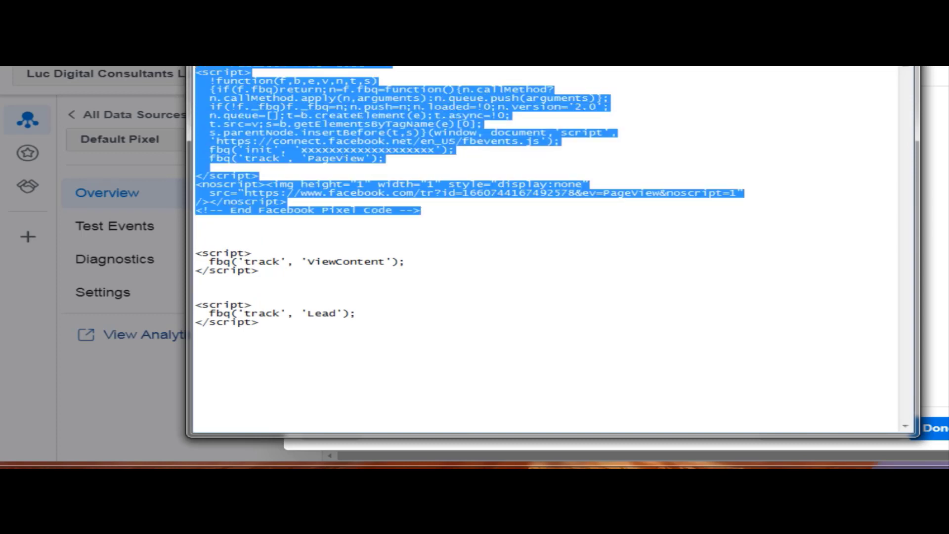
click(357, 210)
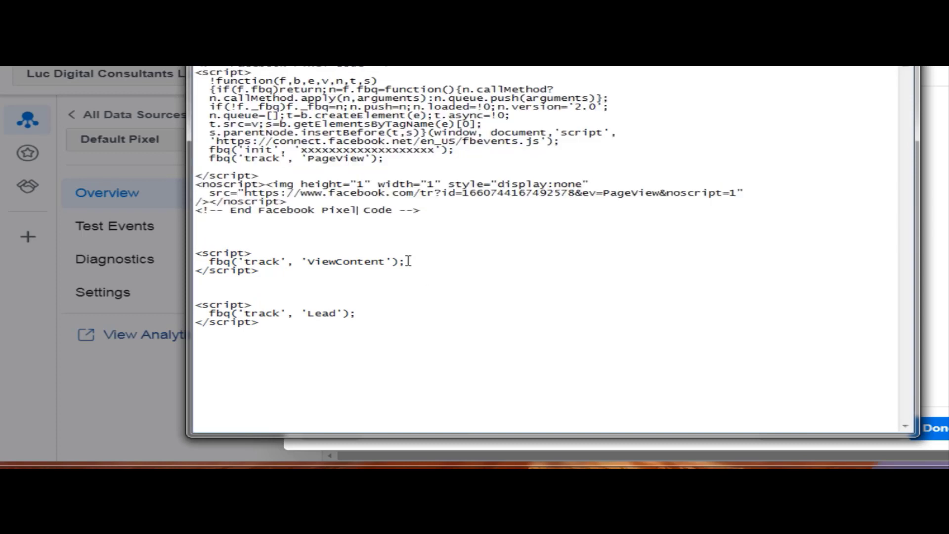
Delete the opening and closing script tags around the ViewContent tracking line
drag(255, 252, 184, 251)
key(BackSpace)
drag(259, 271, 188, 275)
key(BackSpace)
Move the fbq('track', 'ViewContent'); line directly under the PageView line inside the pixel code and remove the blank line after it
drag(409, 263, 214, 267)
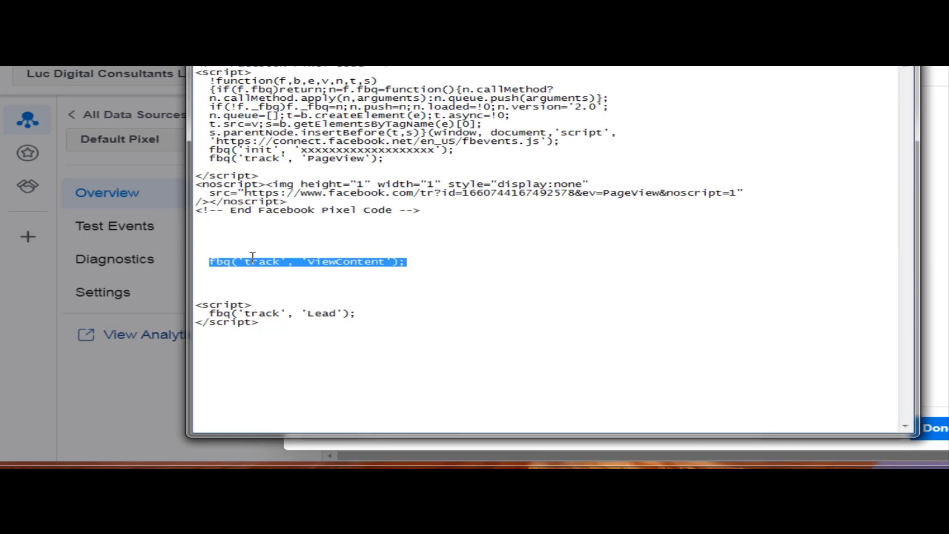
key(BackSpace)
click(411, 161)
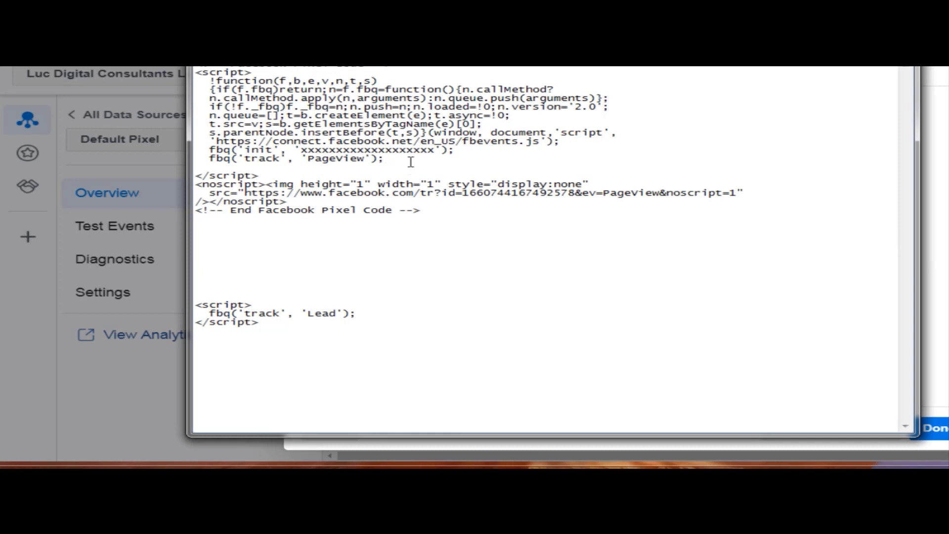
key(Return)
key(ctrl+v)
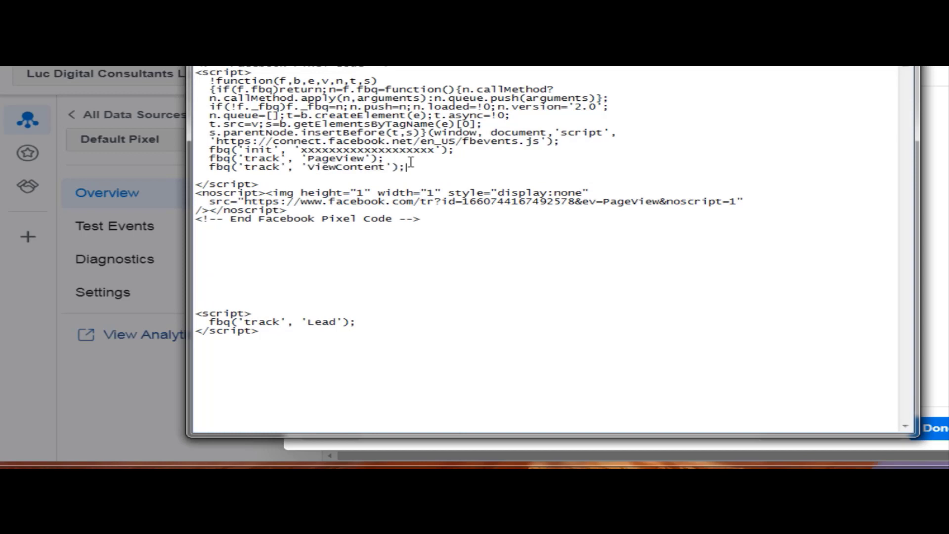
key(Down)
key(BackSpace)
key(BackSpace)
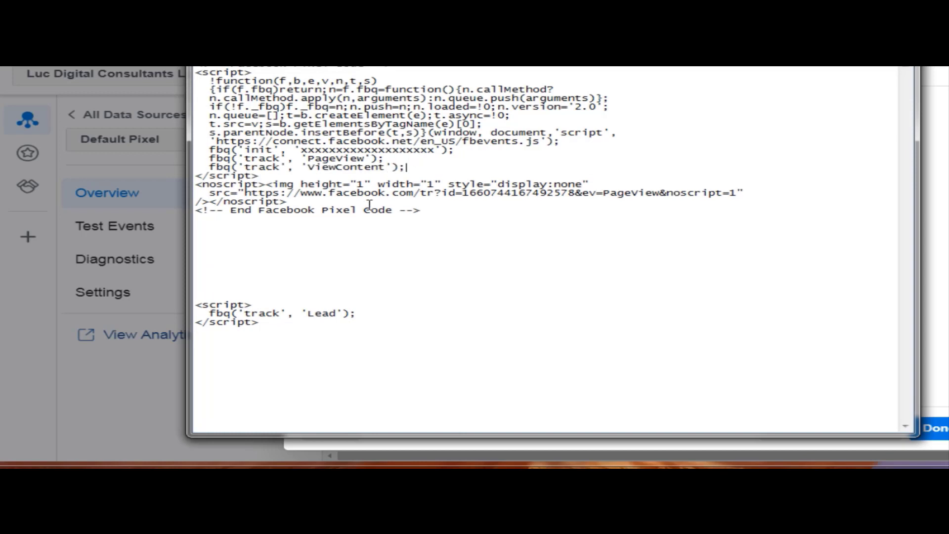
Duplicate the whole Facebook Pixel code block below the original, leaving blank lines before the Lead script
drag(440, 210, 390, 63)
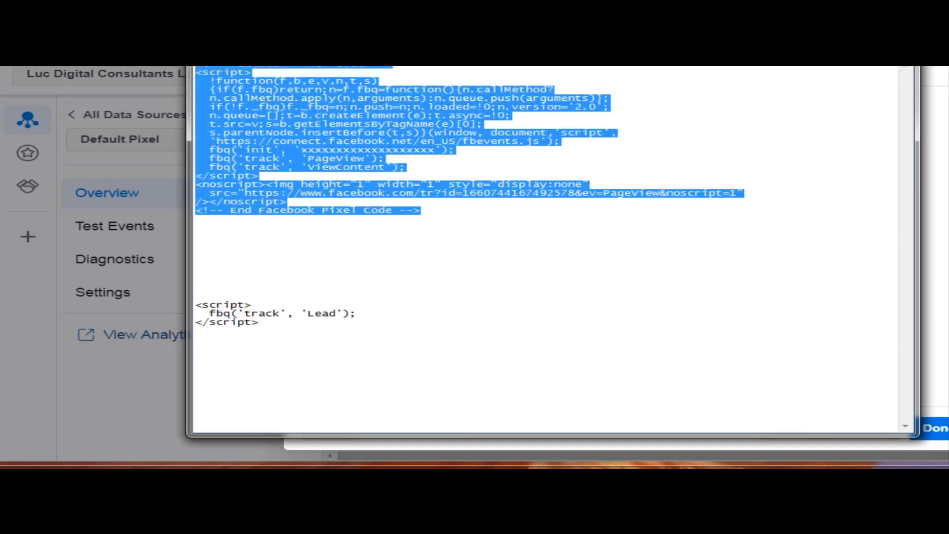
click(241, 252)
key(ctrl+v)
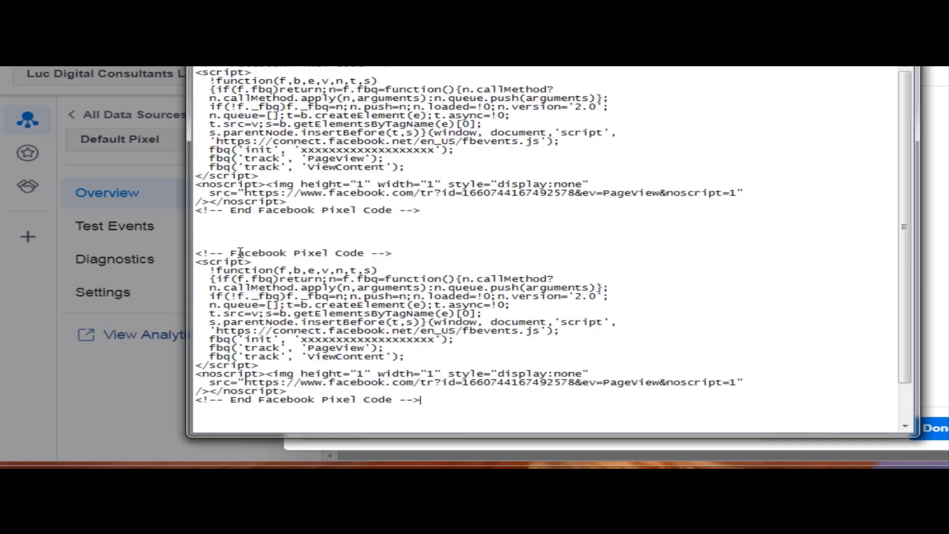
key(ctrl+v)
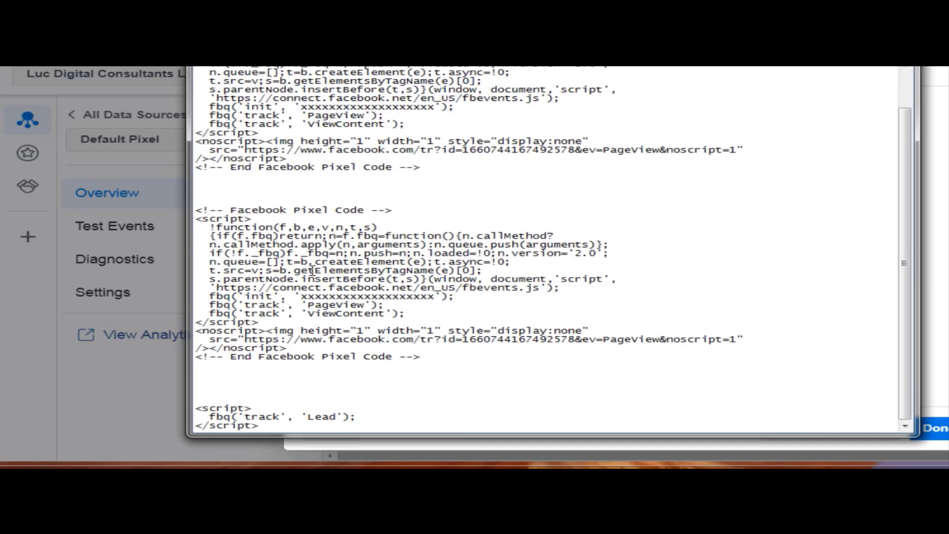
Move the fbq('track', 'Lead'); line into the second pixel block in place of its ViewContent line, and delete the leftover script tags
scroll(307, 250, down, 1)
drag(360, 417, 212, 419)
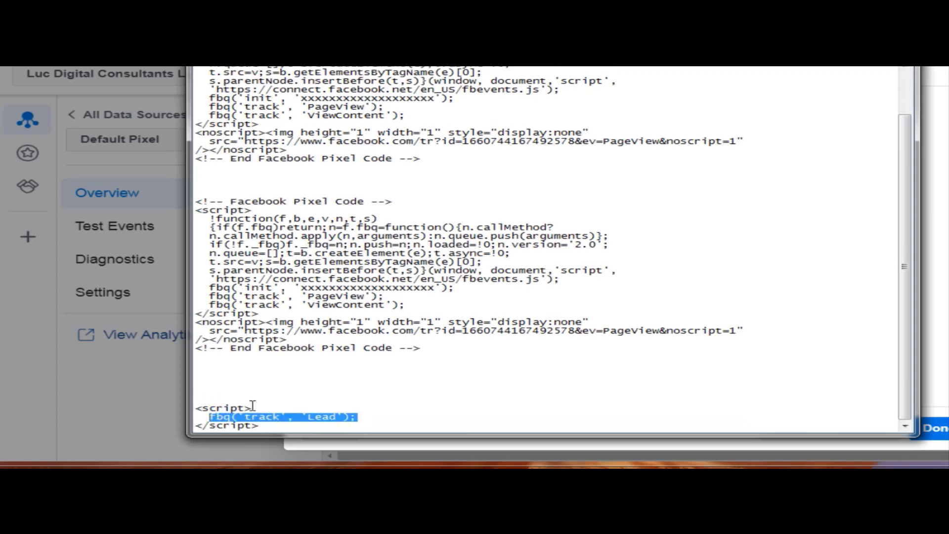
key(BackSpace)
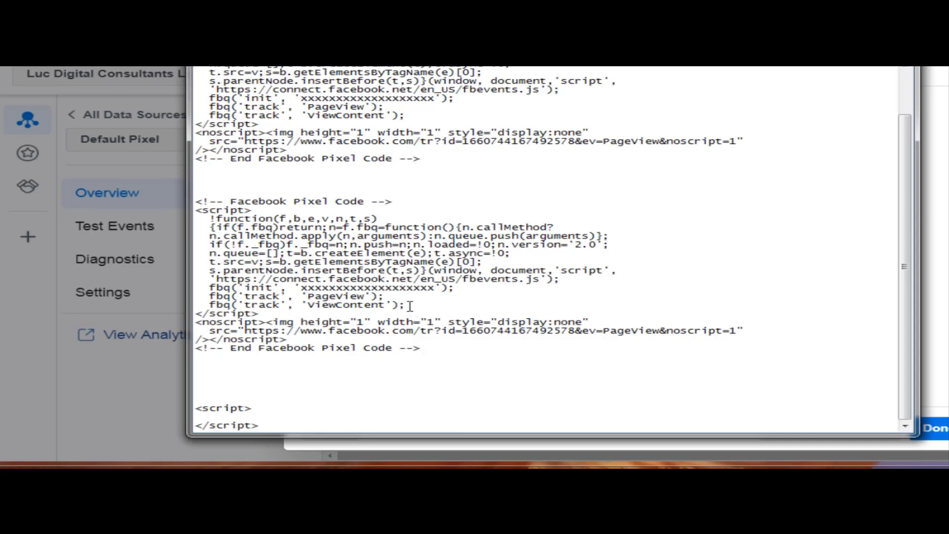
drag(406, 305, 209, 307)
key(ctrl+v)
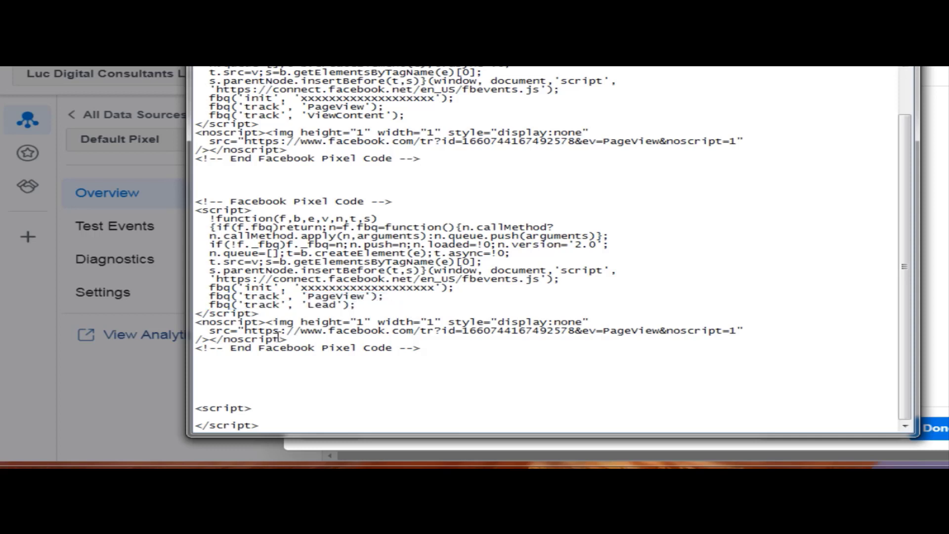
drag(195, 405, 308, 433)
key(BackSpace)
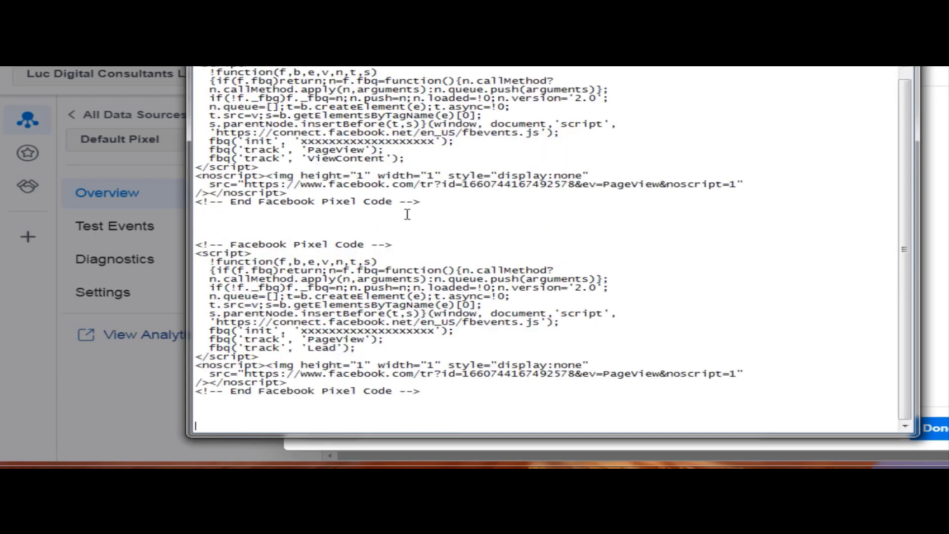
Copy the complete first Facebook Pixel code block, the one containing the ViewContent event
click(435, 199)
drag(435, 200, 222, 69)
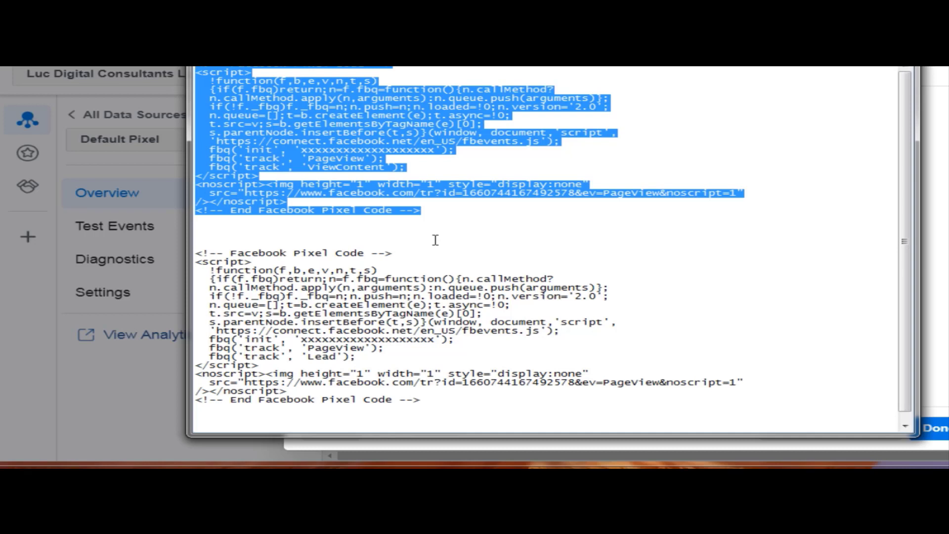
right_click(336, 122)
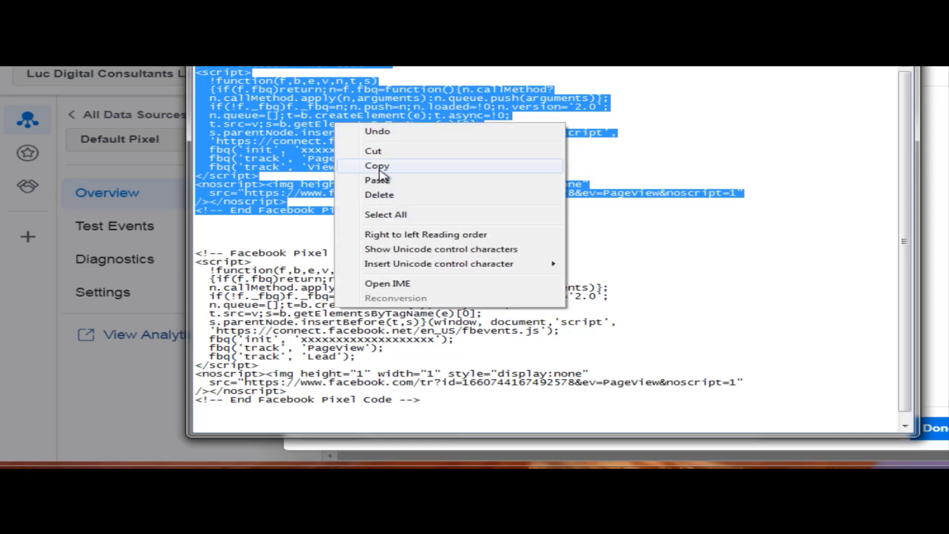
click(384, 164)
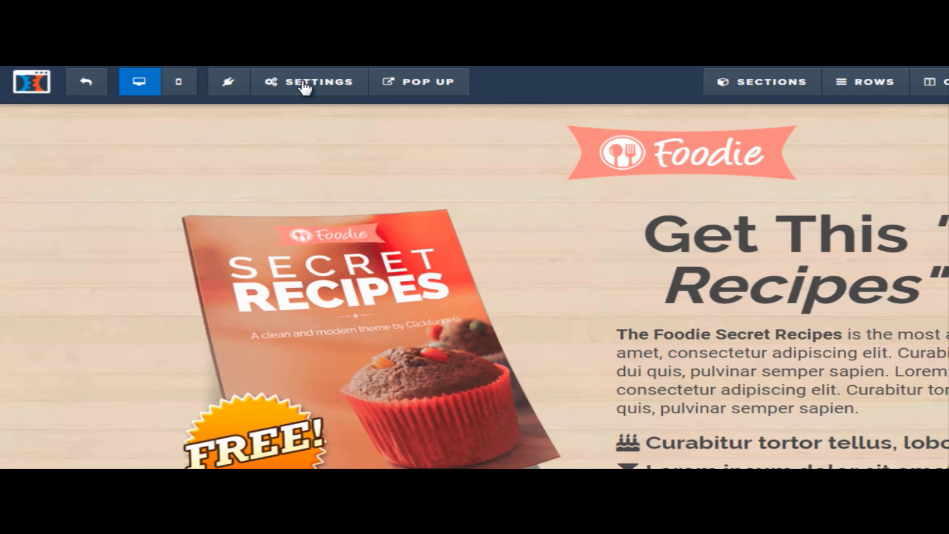
Switch to the ClickFunnels editor and paste the ViewContent pixel code into the opt-in page's header tracking code, closing the tracking code window
mouse_move(305, 92)
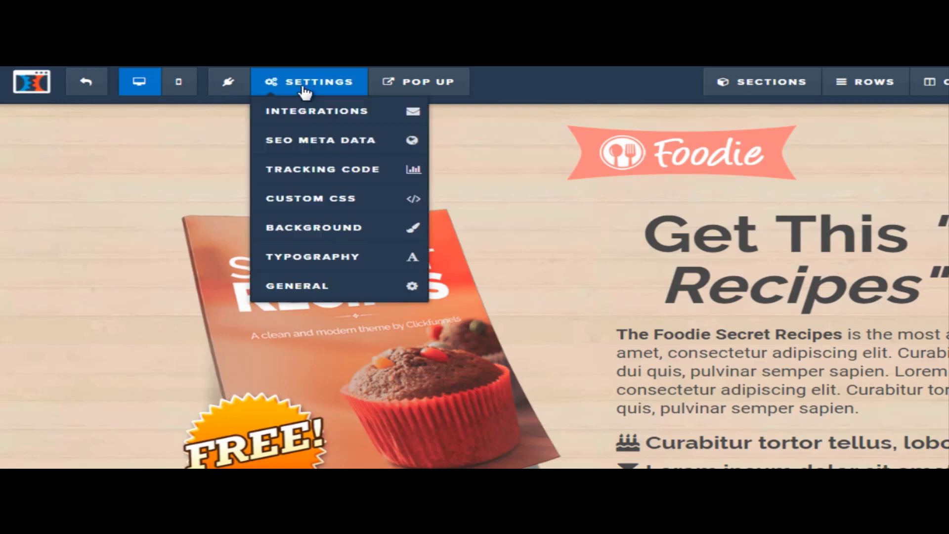
click(315, 172)
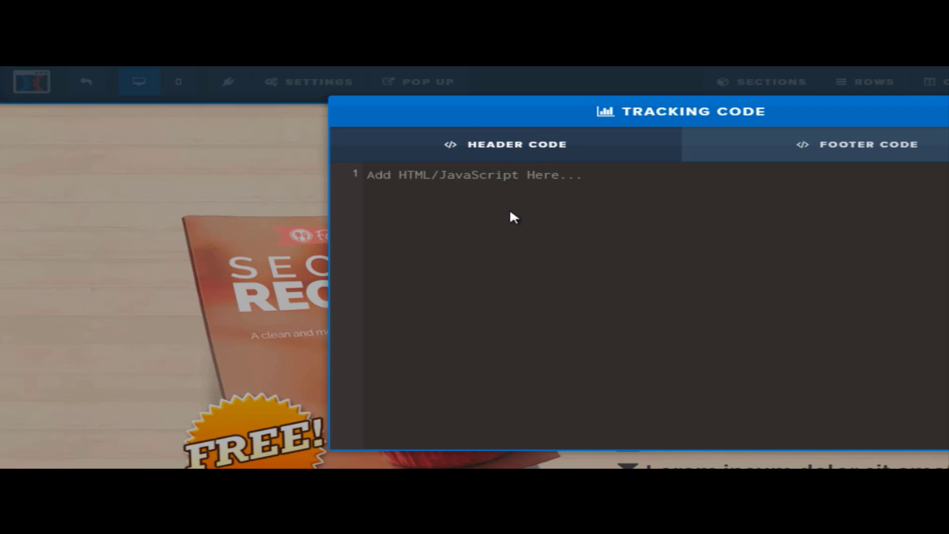
click(502, 187)
right_click(504, 179)
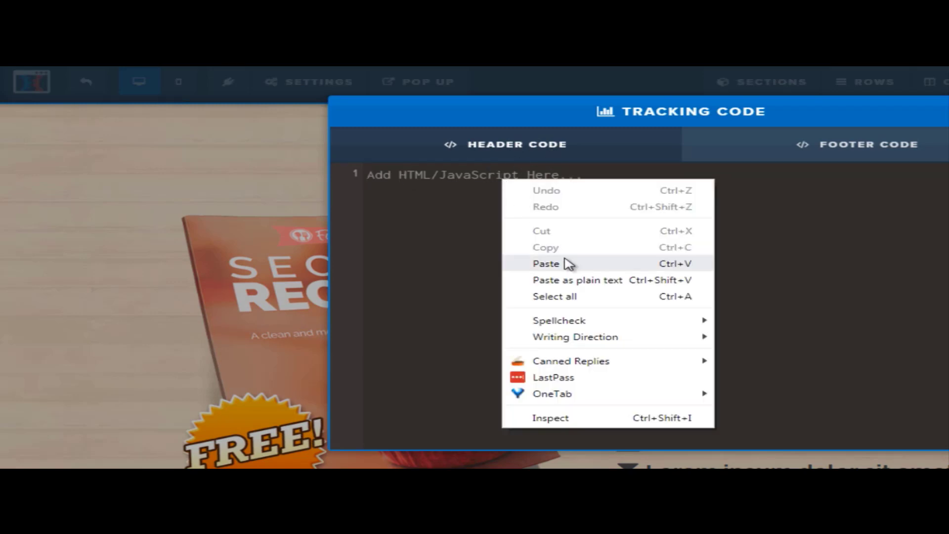
click(566, 260)
scroll(471, 275, up, 2)
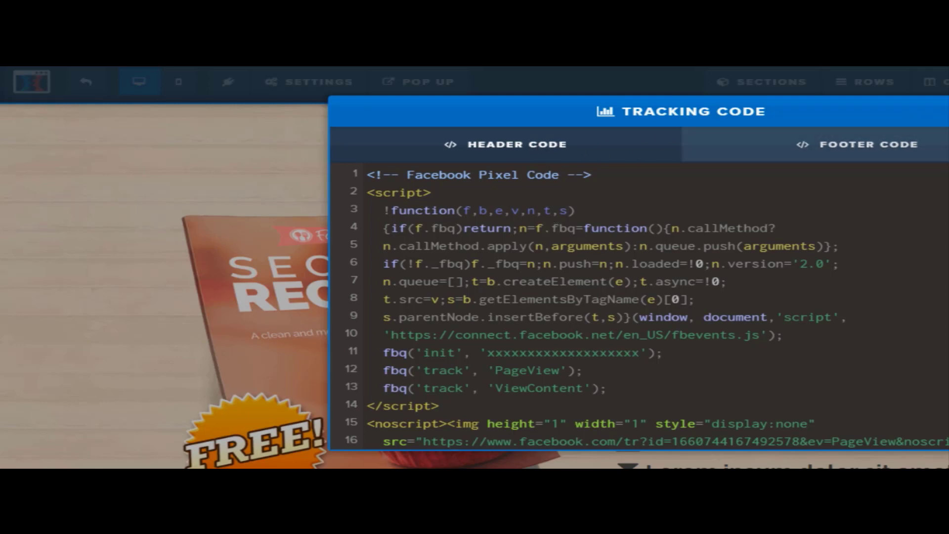
key(Escape)
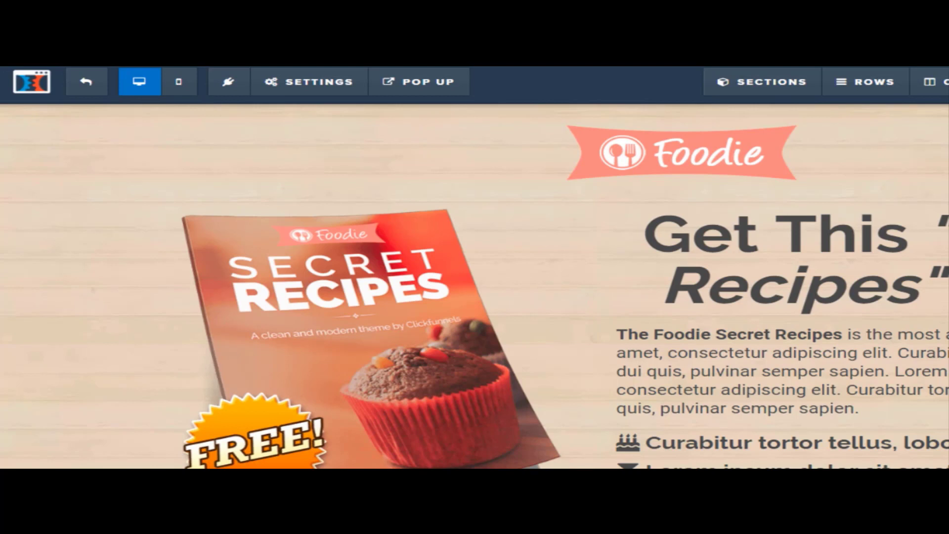
Switch to Notepad, copy the complete second Facebook Pixel code block containing the Lead event, and minimize the window
mouse_move(542, 221)
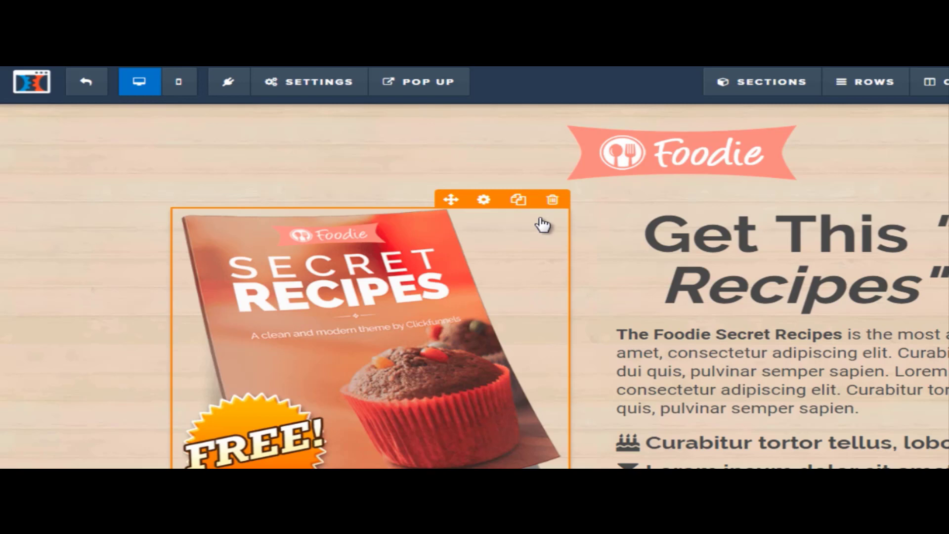
key(alt+Tab)
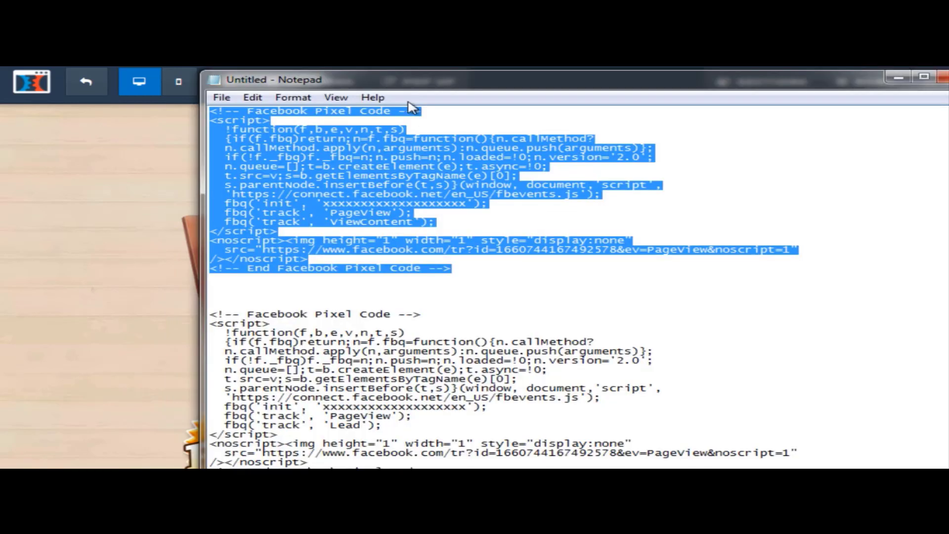
scroll(524, 376, down, 1)
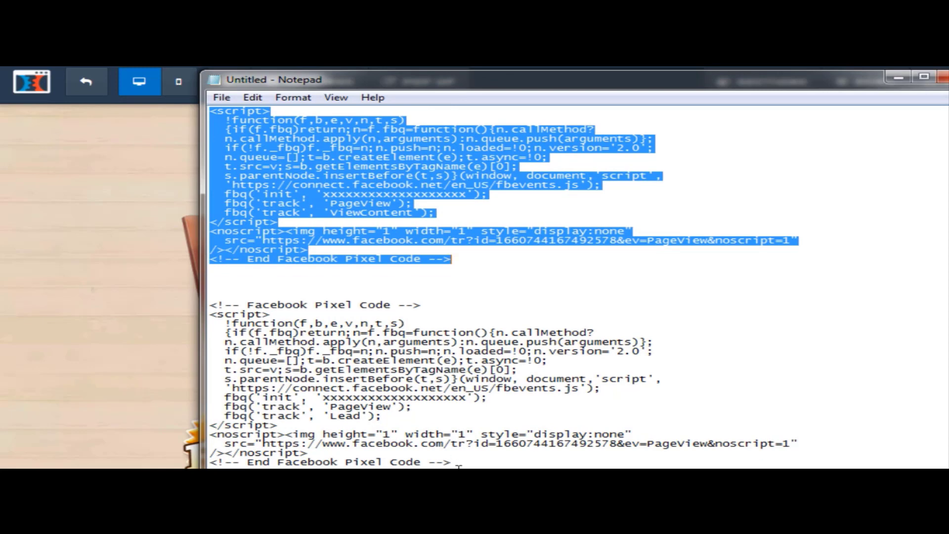
drag(459, 464, 200, 302)
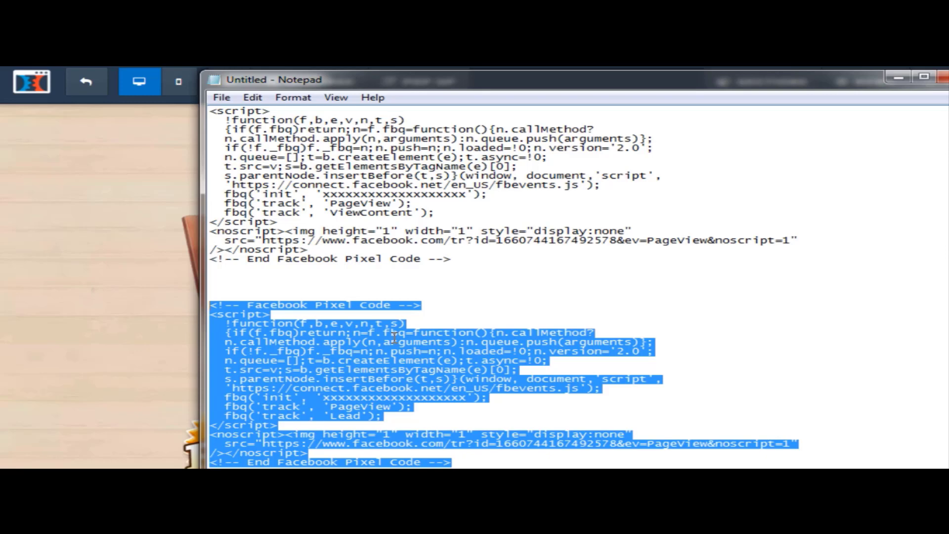
right_click(388, 370)
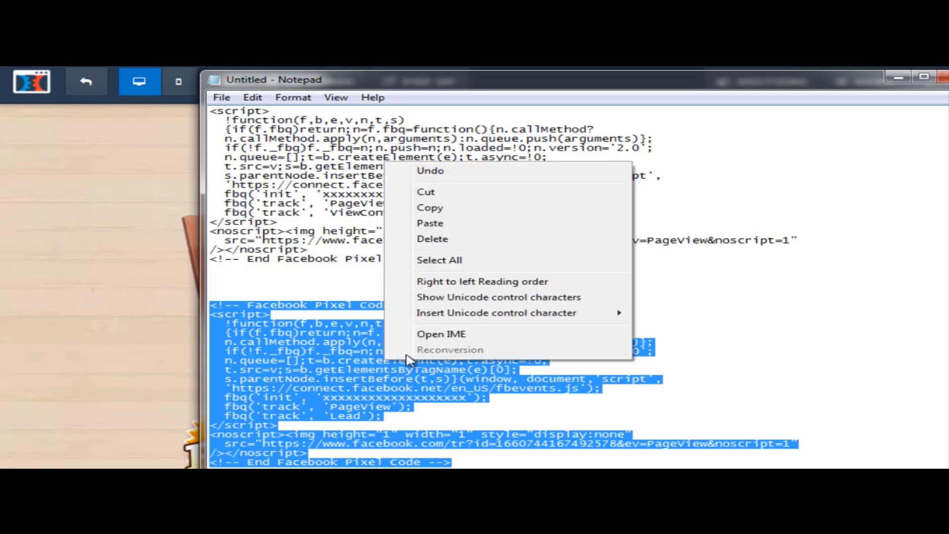
click(455, 212)
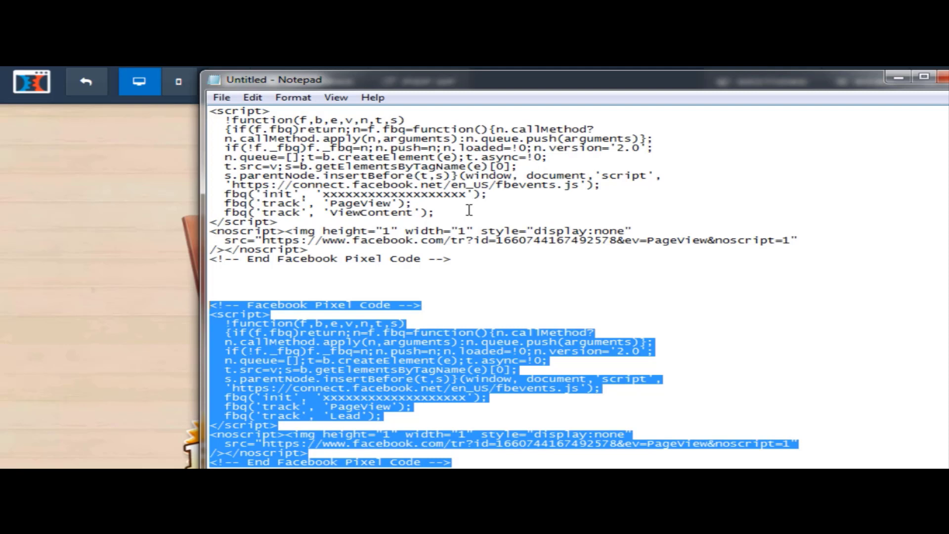
click(897, 78)
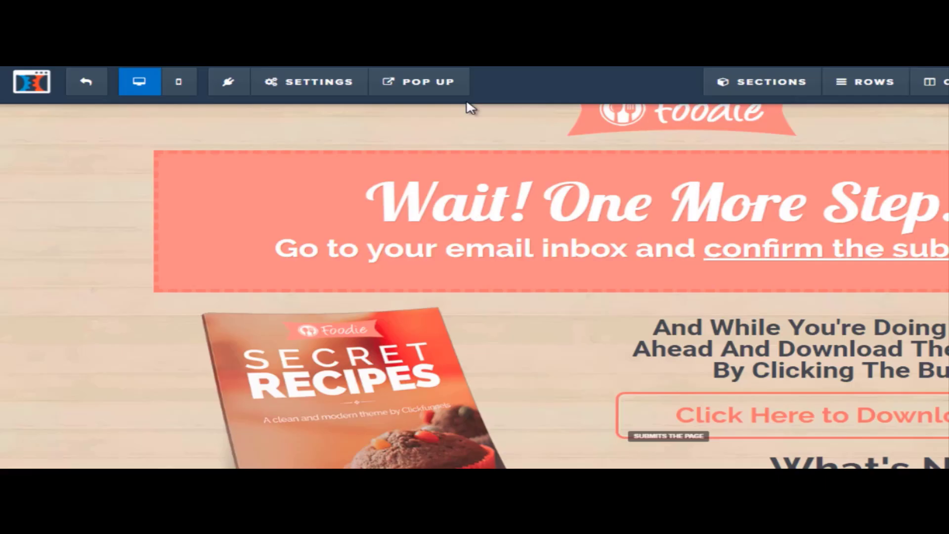
Paste the Lead pixel code into the header tracking code of the "Wait! One More Step" page in the ClickFunnels editor
scroll(601, 110, up, 1)
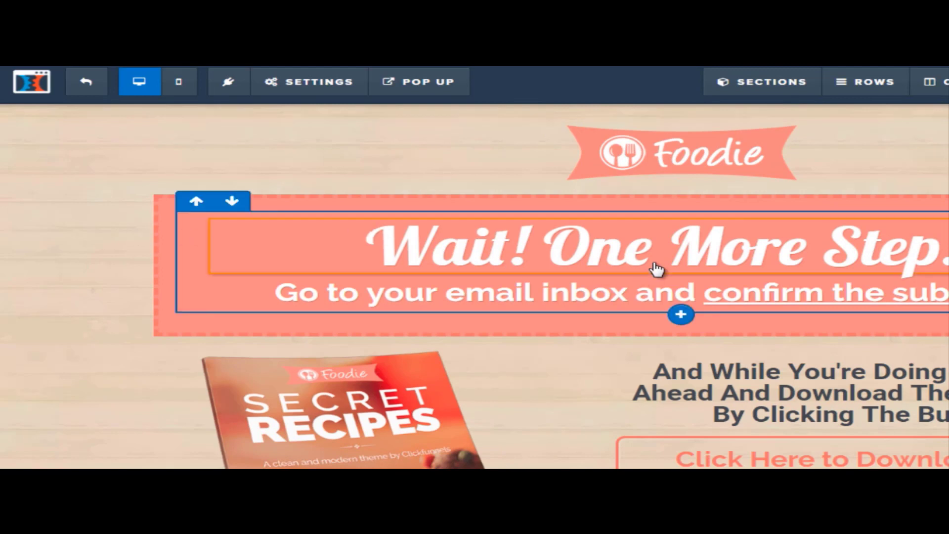
scroll(638, 267, down, 3)
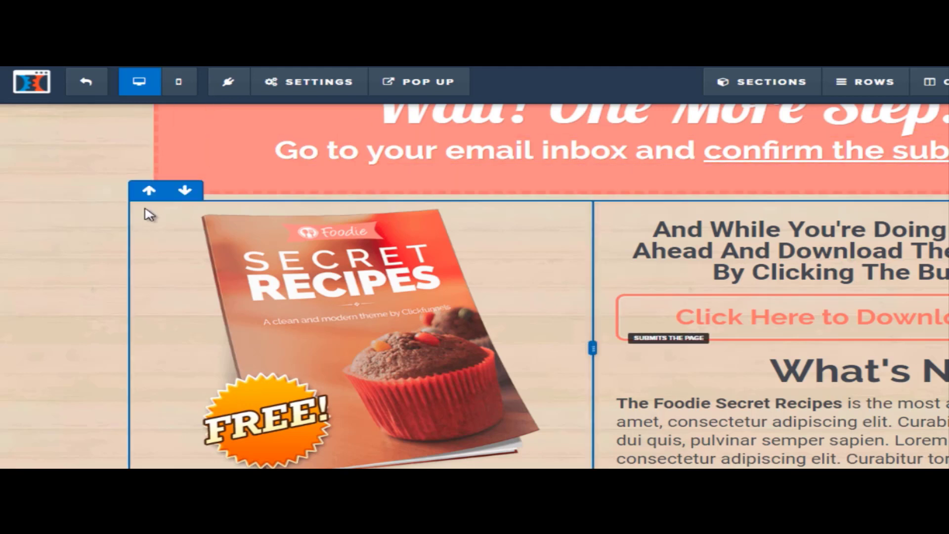
scroll(643, 178, up, 1)
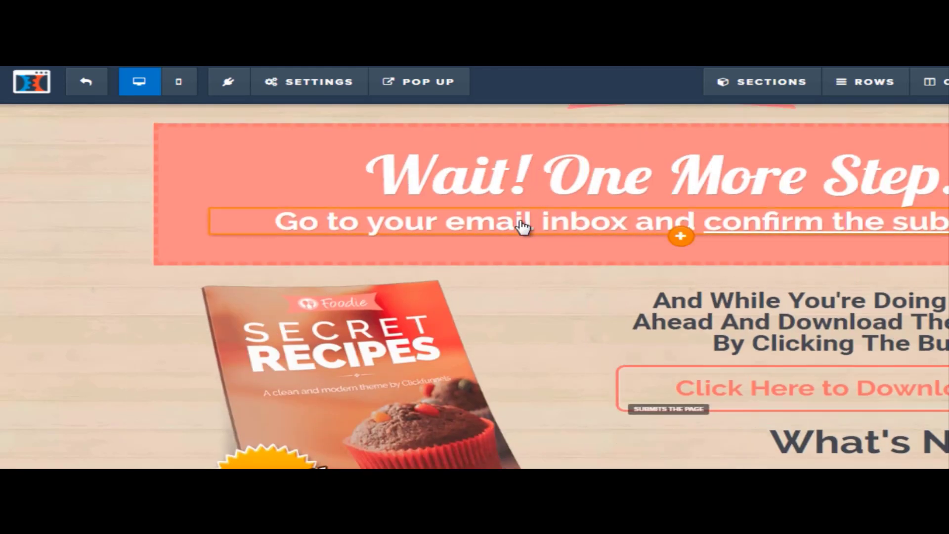
scroll(523, 227, down, 2)
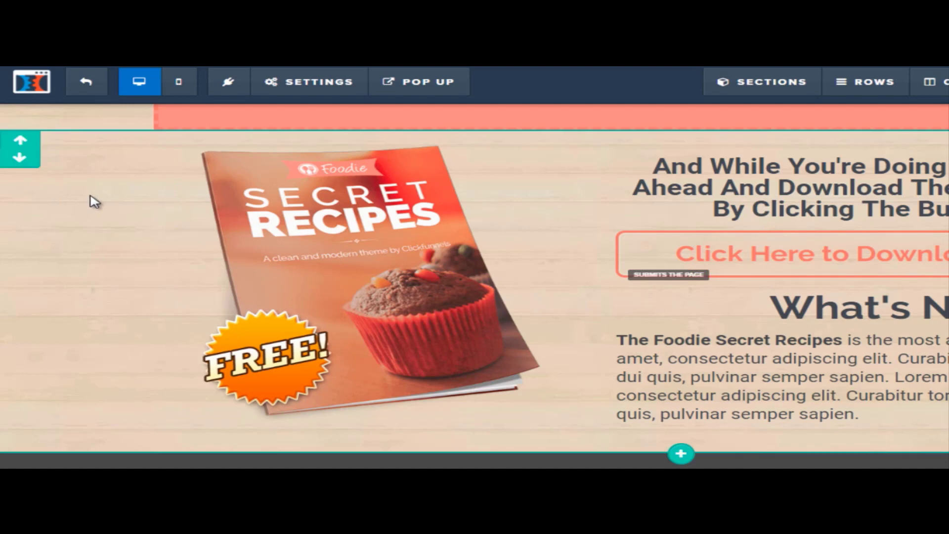
scroll(94, 201, up, 2)
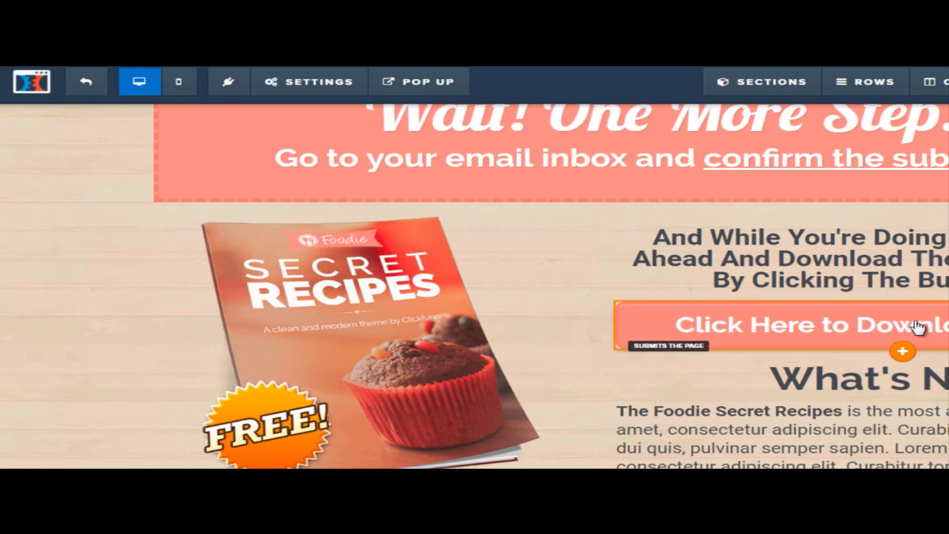
mouse_move(309, 81)
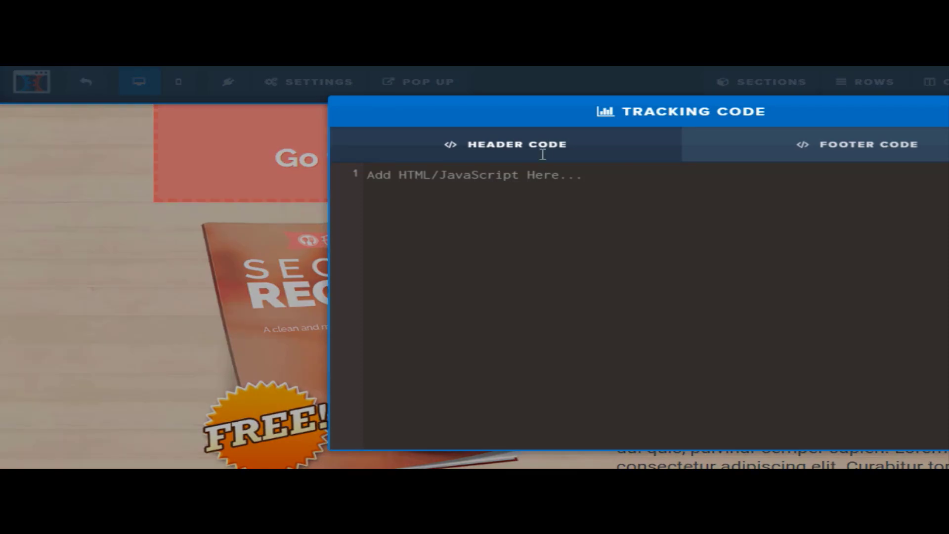
right_click(497, 180)
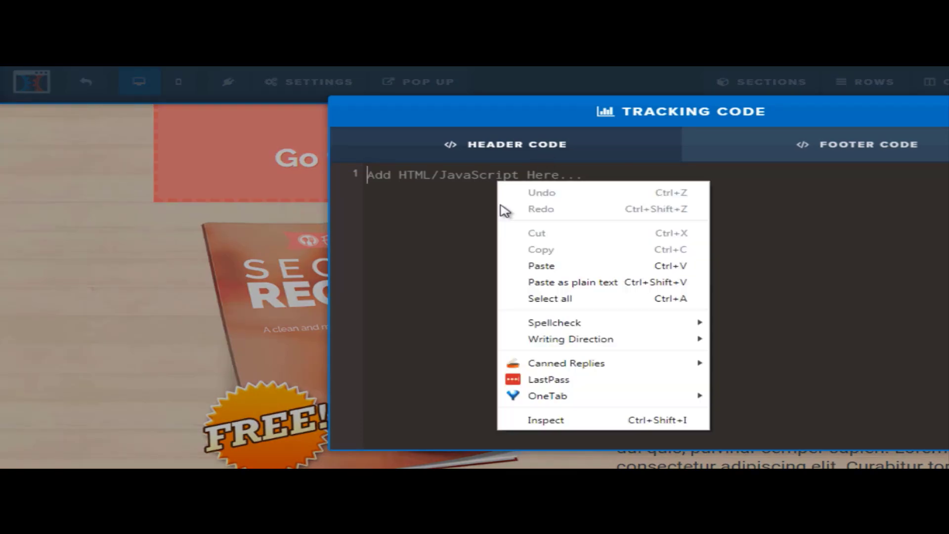
click(526, 268)
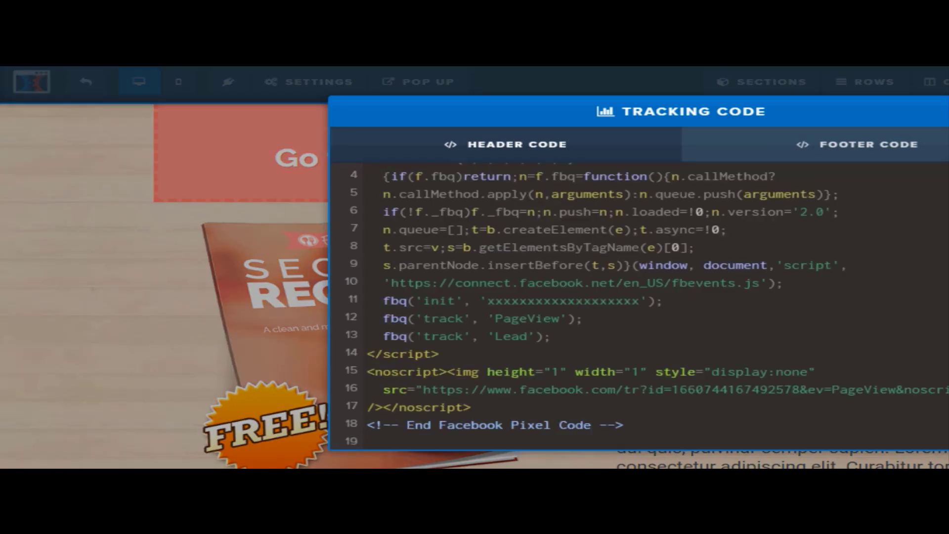